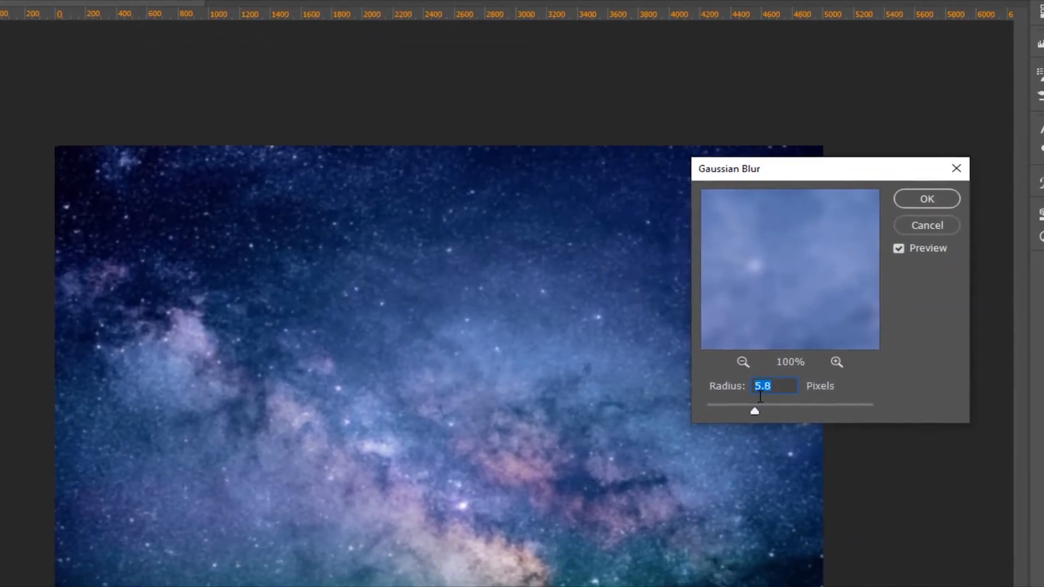
Apply a Gaussian Blur with a 7.0 pixel radius to the galaxy layer
drag(754, 409, 758, 409)
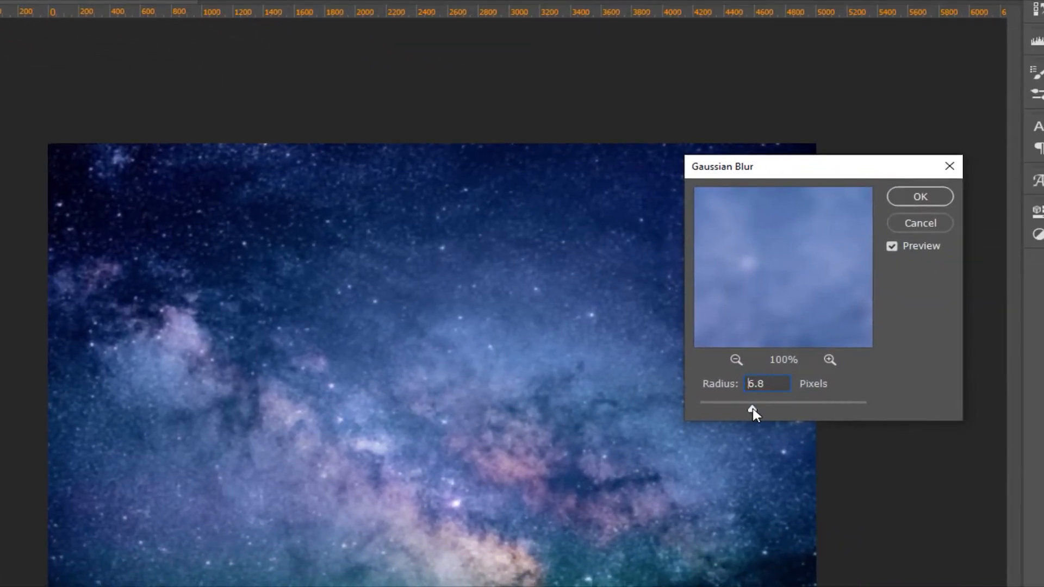
drag(754, 412, 757, 409)
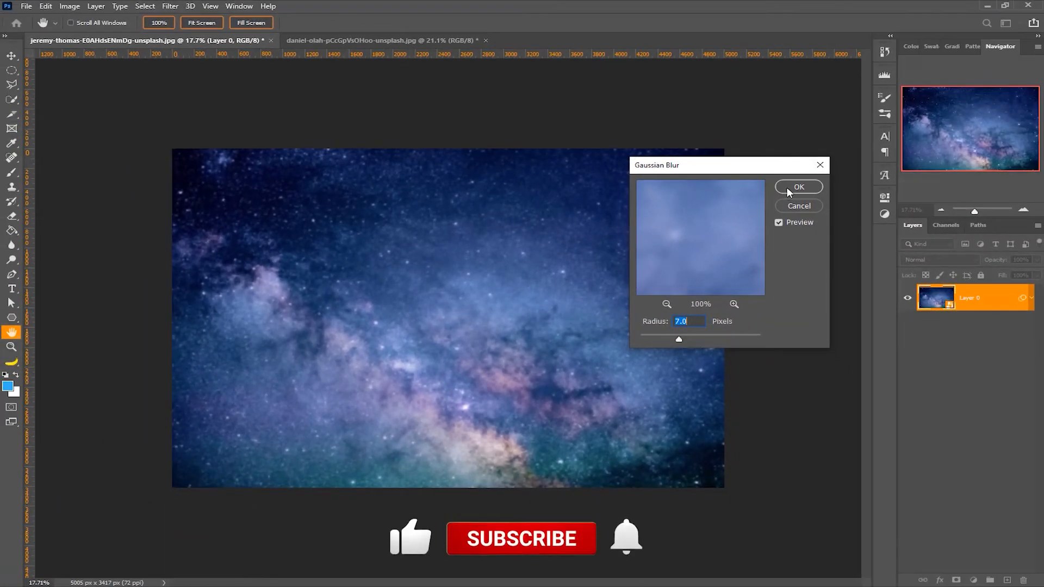
click(789, 191)
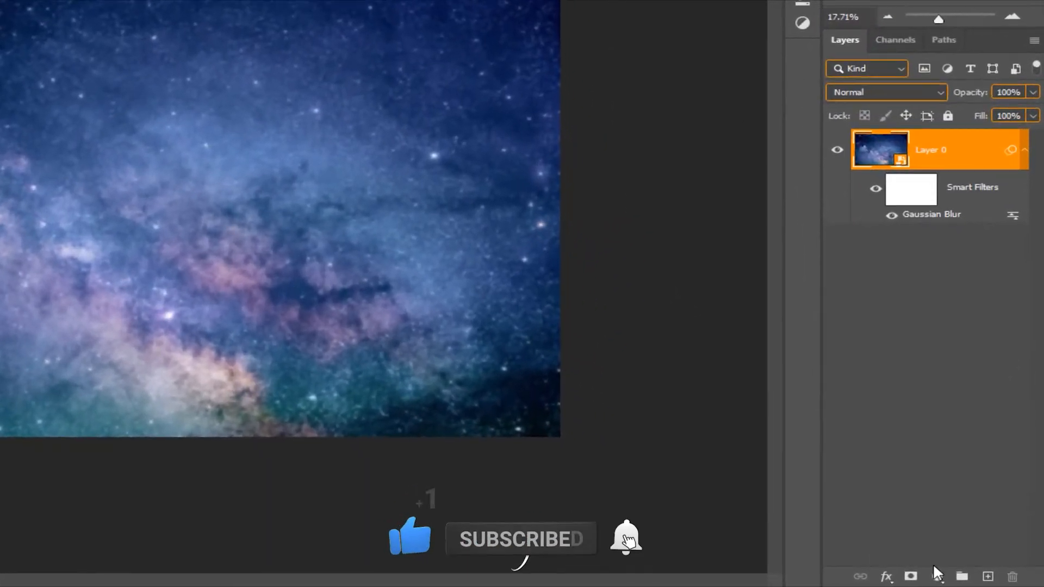
Add a Hue/Saturation adjustment layer above the galaxy, lower its saturation, and compare the image with and without it
click(974, 580)
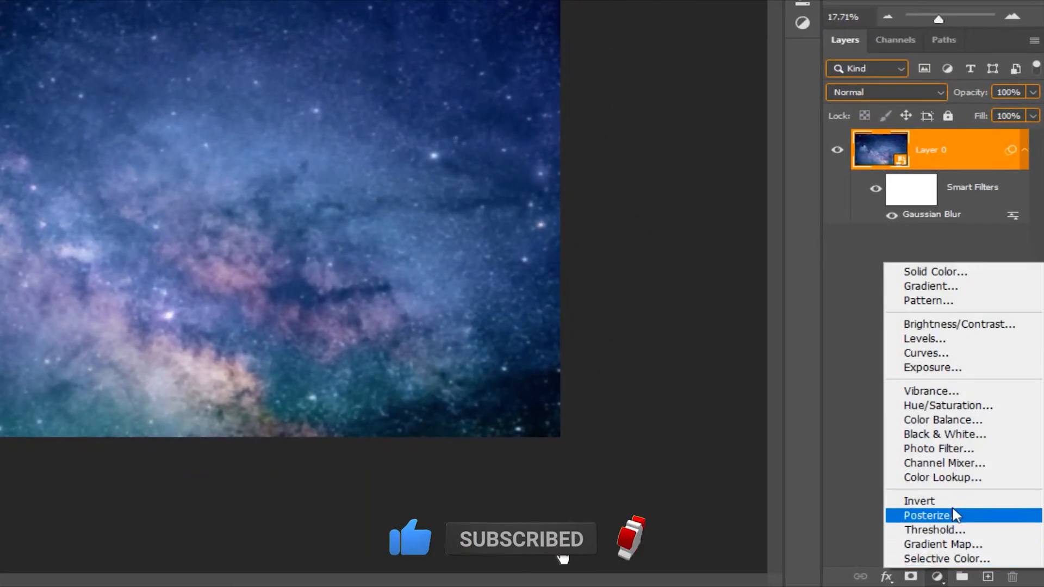
click(978, 412)
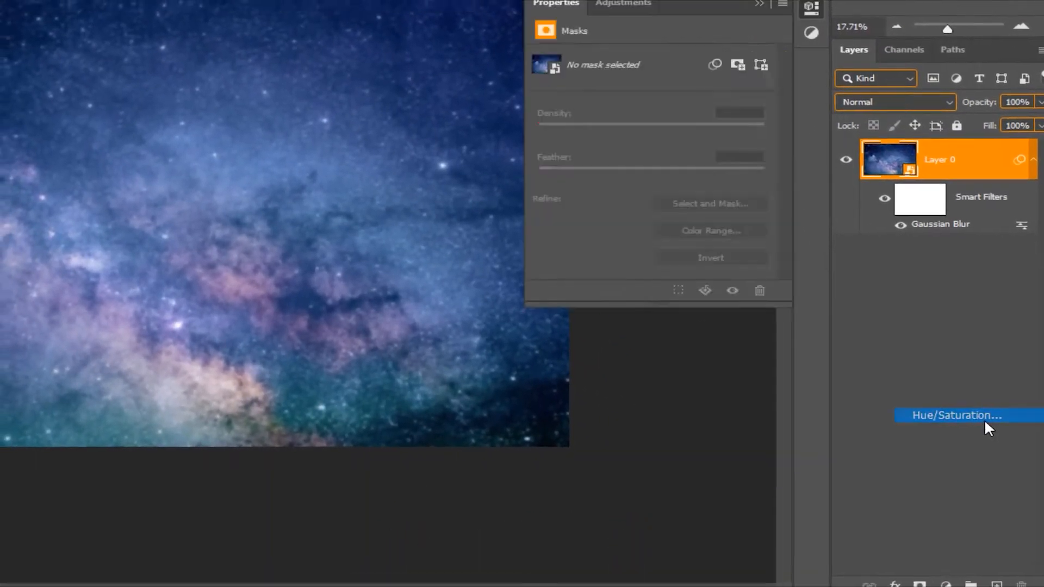
drag(704, 213, 673, 219)
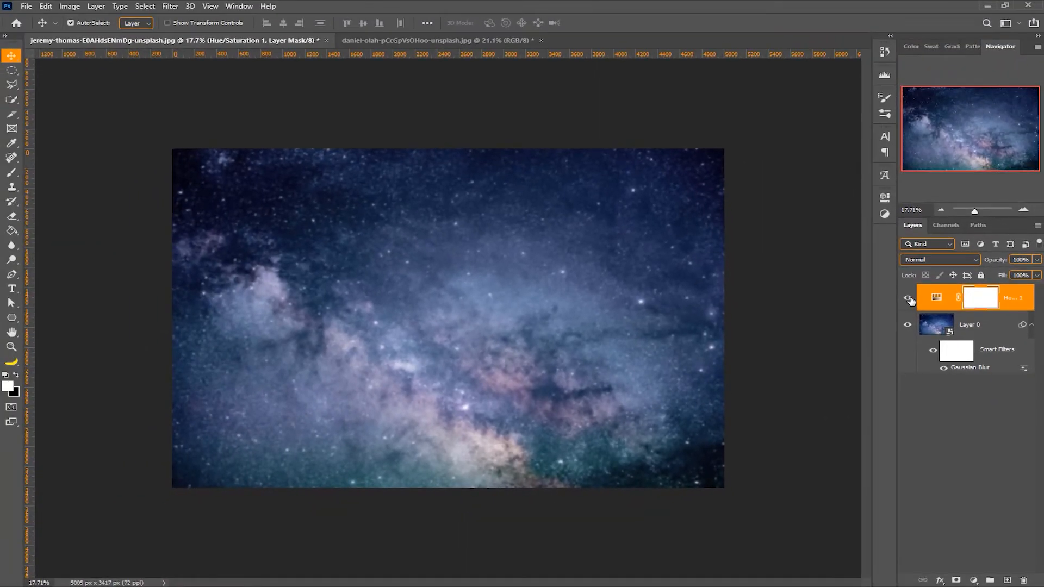
click(911, 301)
click(911, 300)
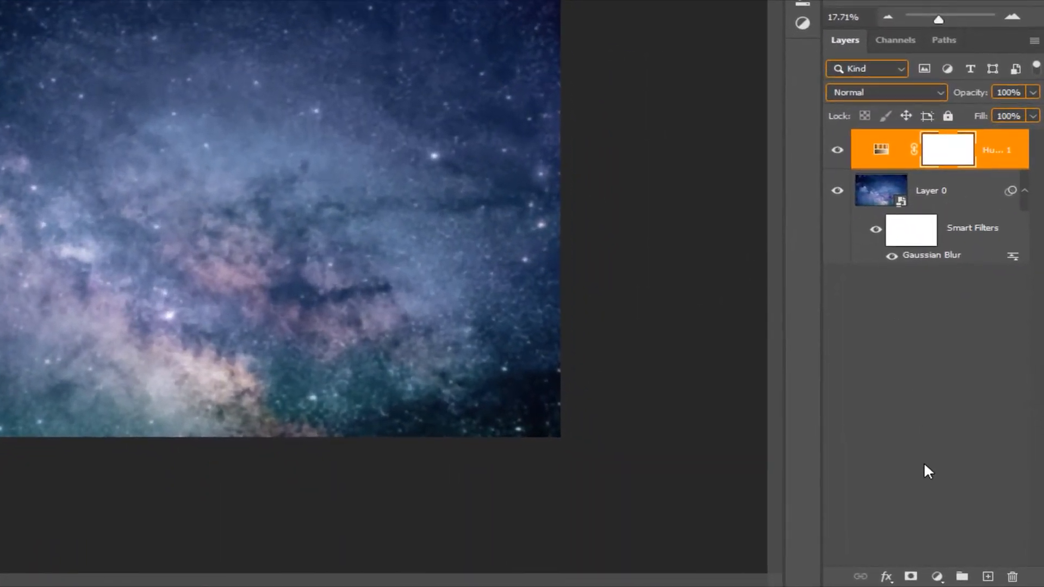
Add a Curves adjustment layer that darkens the galaxy by lowering the highlight end and midtones, and compare before and after
click(935, 578)
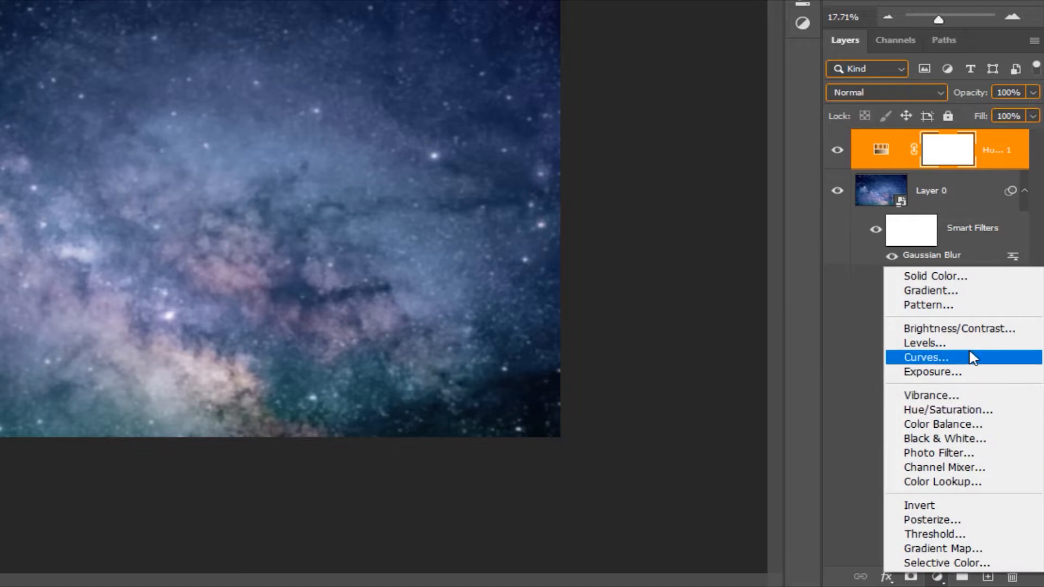
click(949, 361)
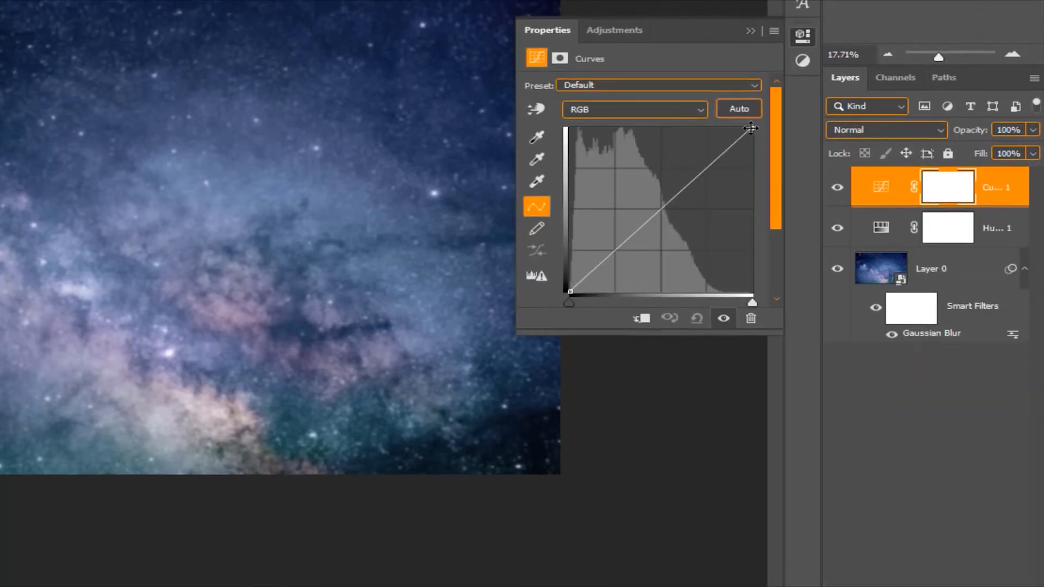
drag(751, 129, 751, 197)
drag(677, 237, 681, 246)
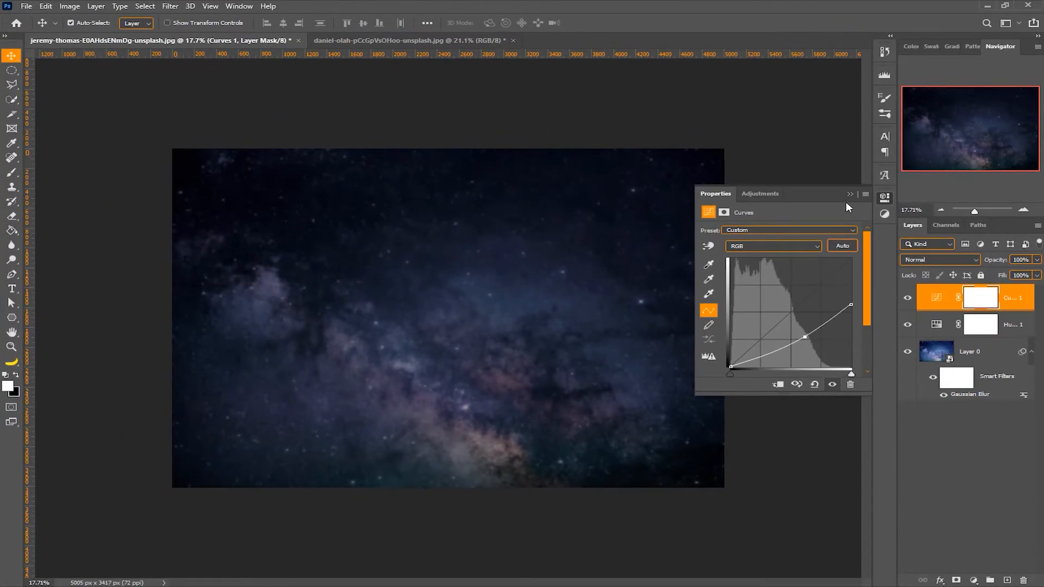
click(849, 194)
click(907, 298)
click(907, 301)
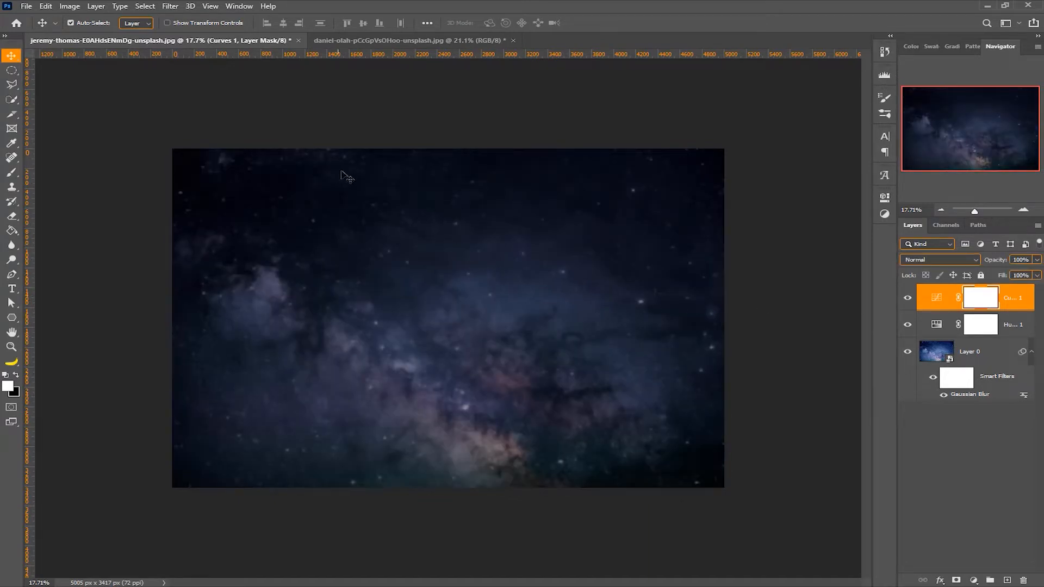
In the colourful liquid paint document, draw a large round selection around the middle with the Elliptical Marquee at 5 px feather
click(373, 44)
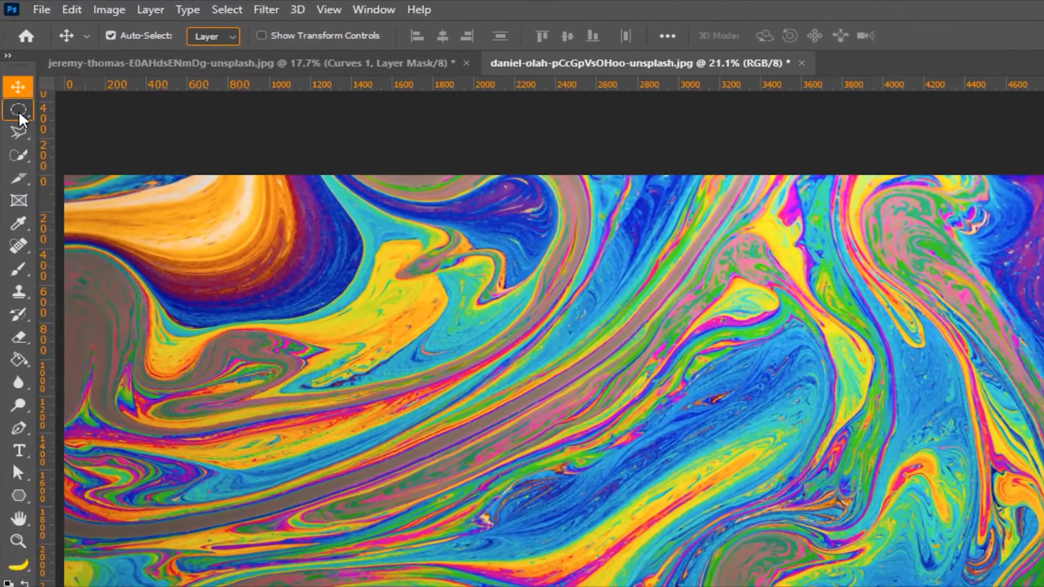
key(m)
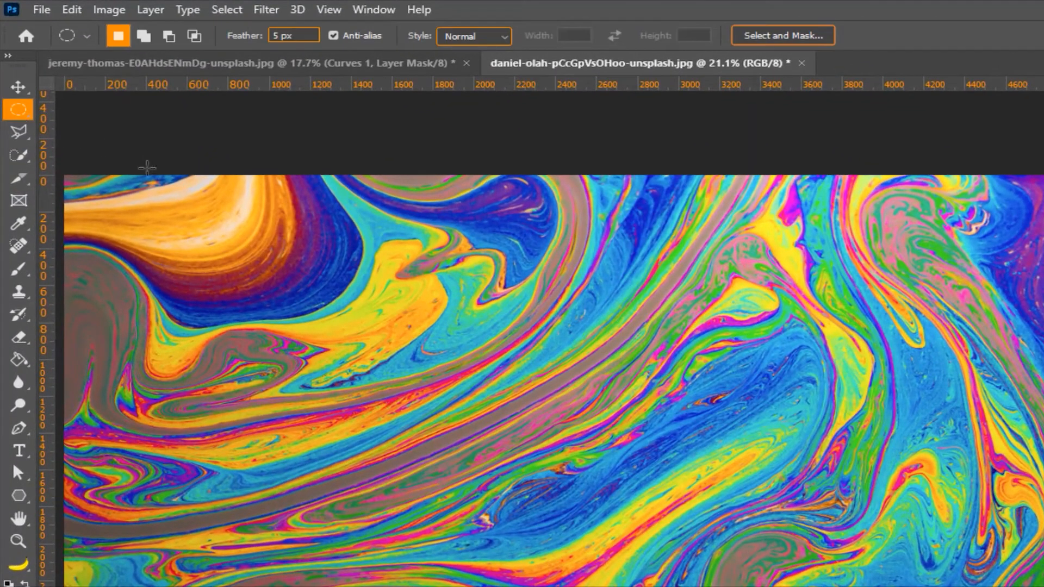
click(294, 33)
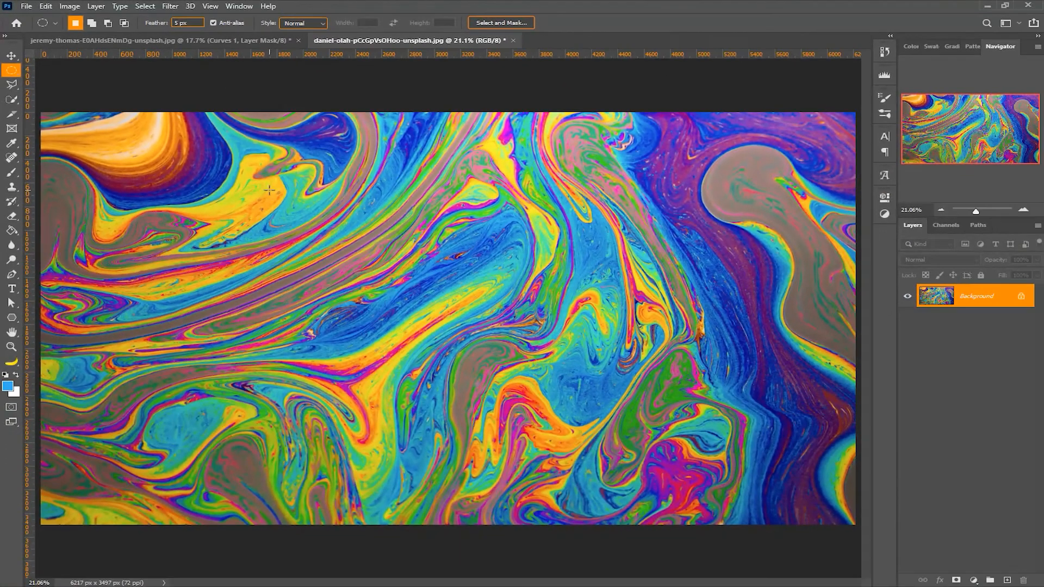
drag(420, 297, 522, 364)
drag(336, 235, 1041, 500)
drag(532, 250, 602, 250)
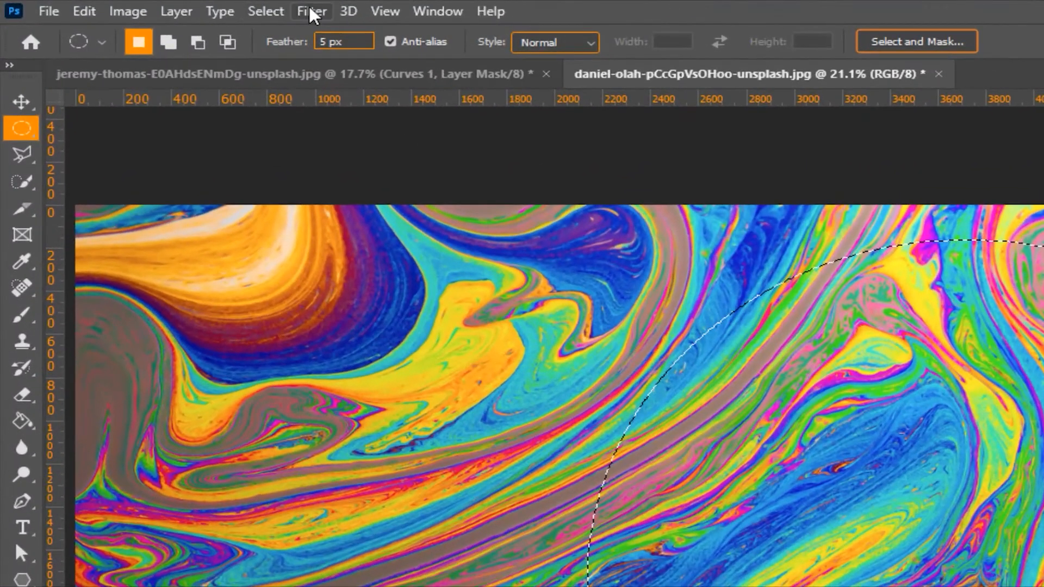
Apply the Spherize distort filter to the round selection with an amount of 100% in Normal mode
click(309, 9)
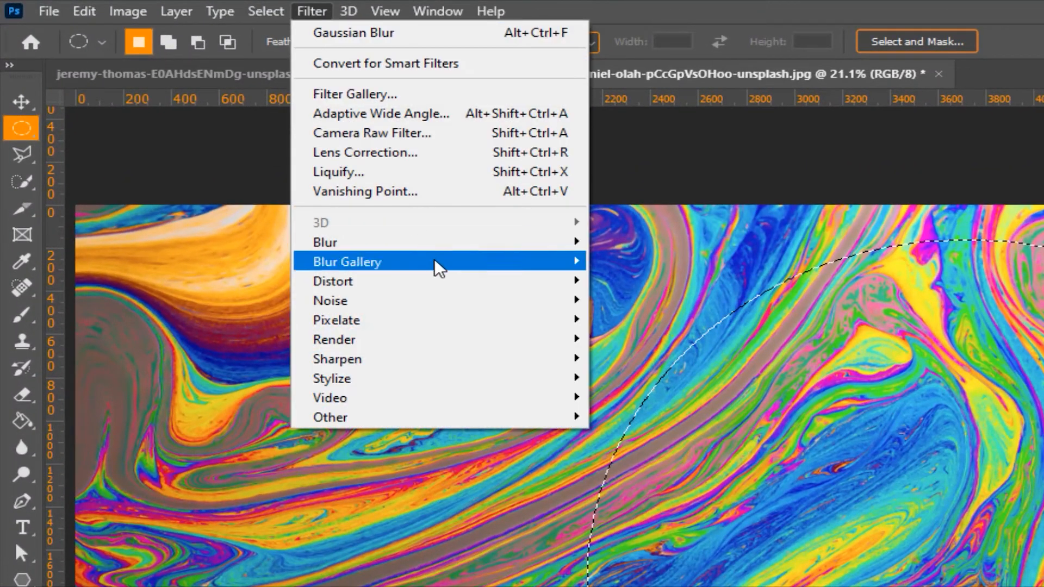
mouse_move(446, 275)
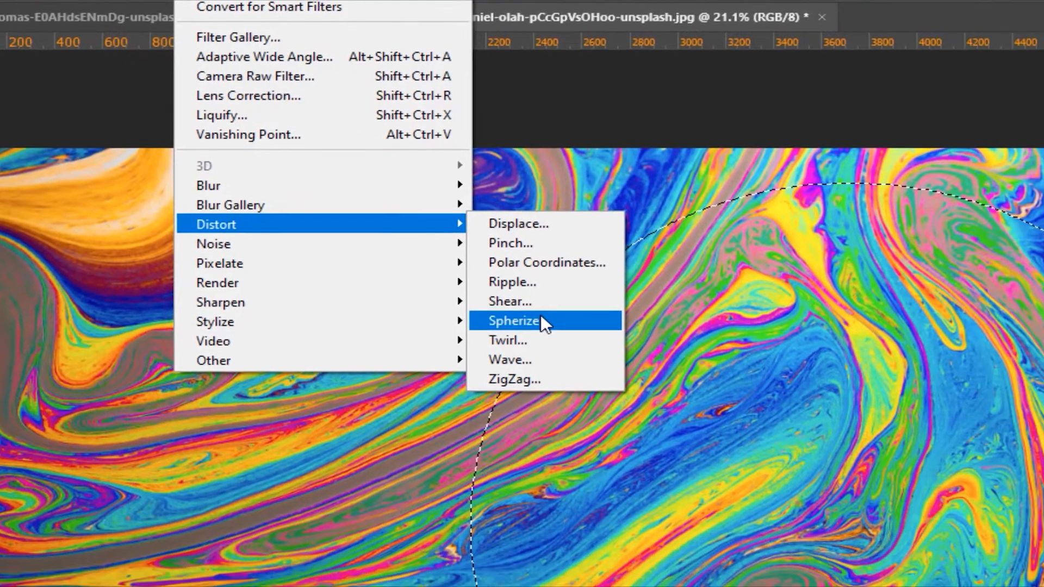
click(634, 377)
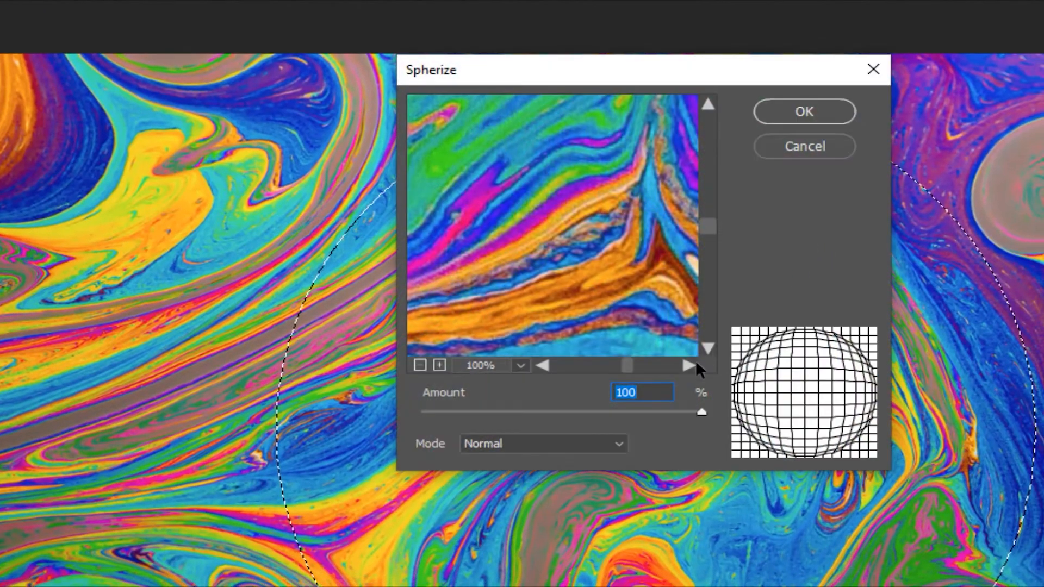
drag(638, 412, 759, 419)
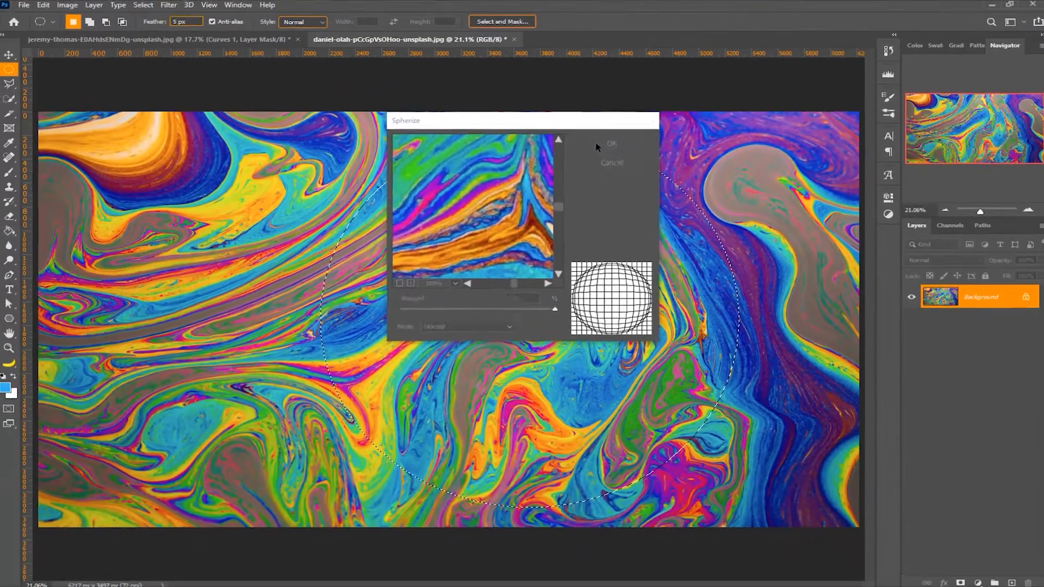
click(804, 112)
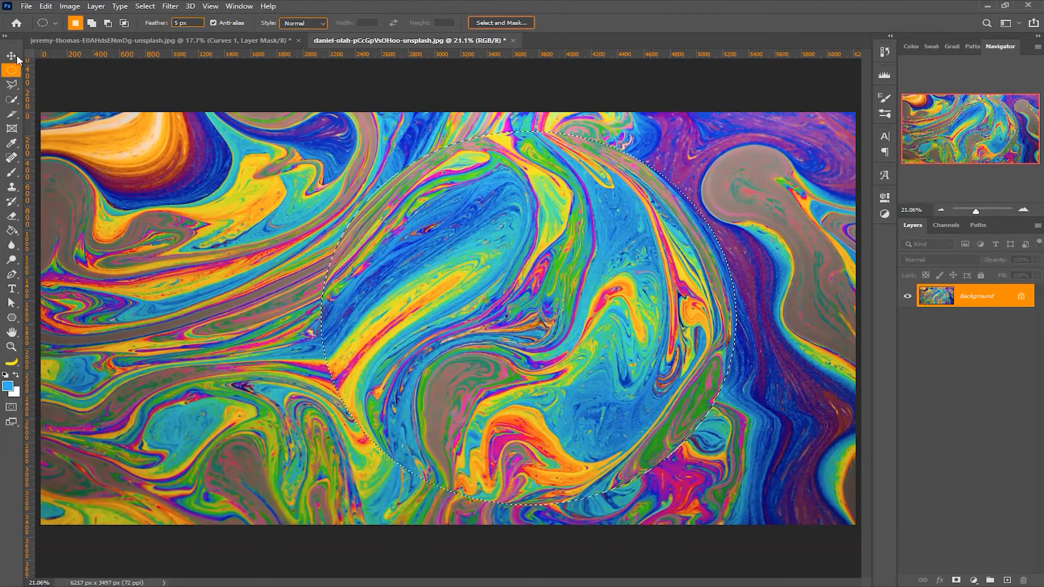
Copy the spherized selection to a new layer, hide the Background layer, and shift the sphere sideways to check the cutout
key(v)
key(ctrl+j)
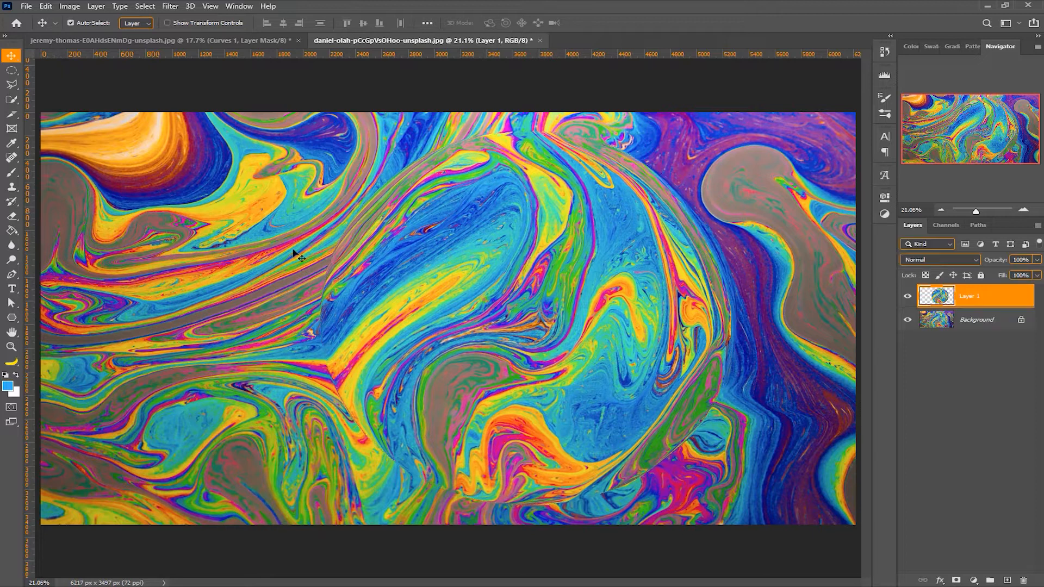
click(907, 323)
drag(551, 348, 473, 348)
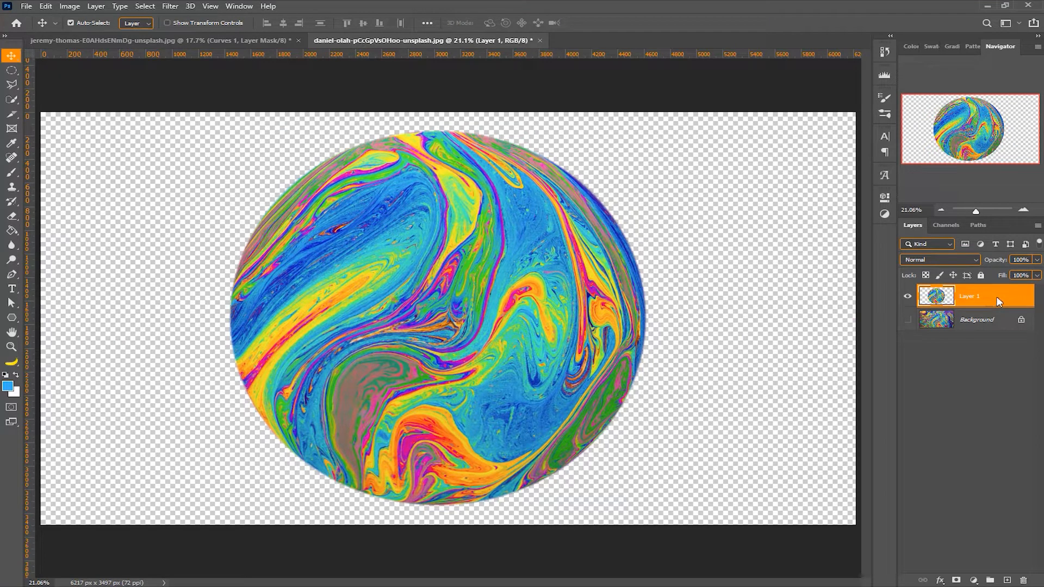
Convert the sphere layer to a smart object and bring it into the galaxy document
right_click(997, 301)
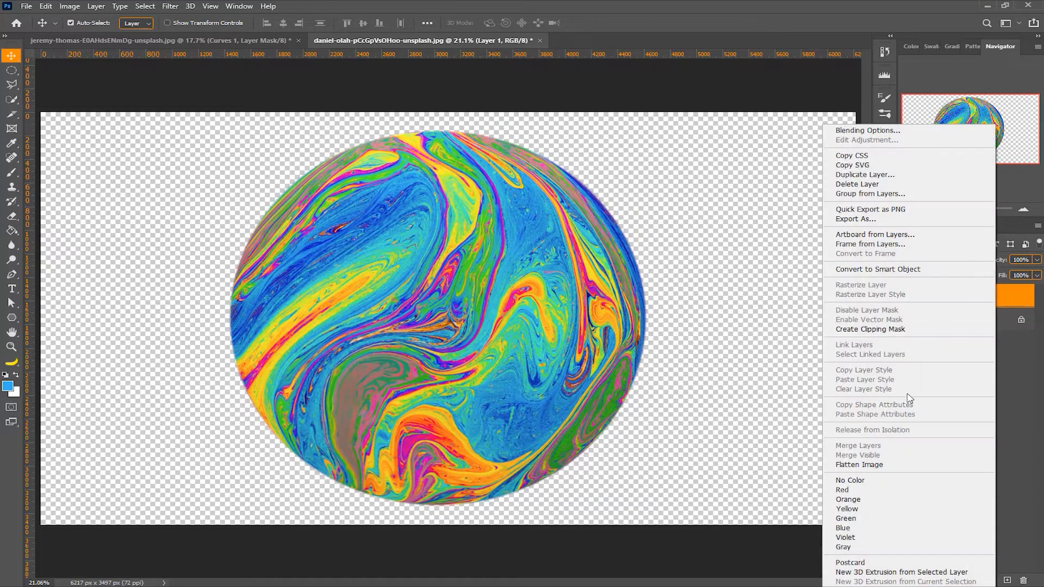
click(879, 270)
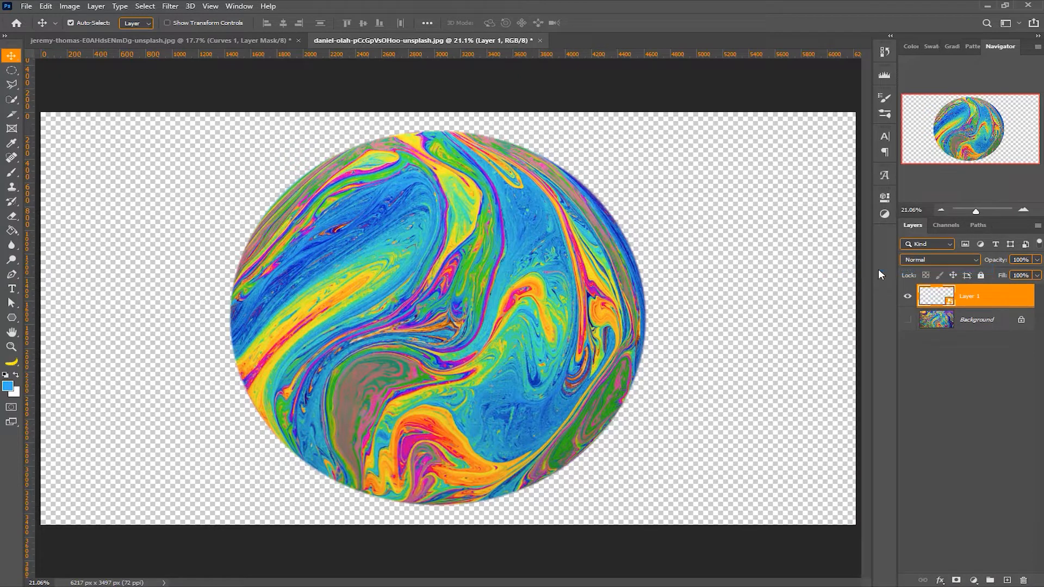
drag(446, 212, 360, 187)
drag(452, 300, 469, 344)
Scale the sphere to about 68.79% and place it at the centre of the galaxy background
key(ctrl+t)
drag(628, 477, 539, 398)
drag(430, 351, 469, 390)
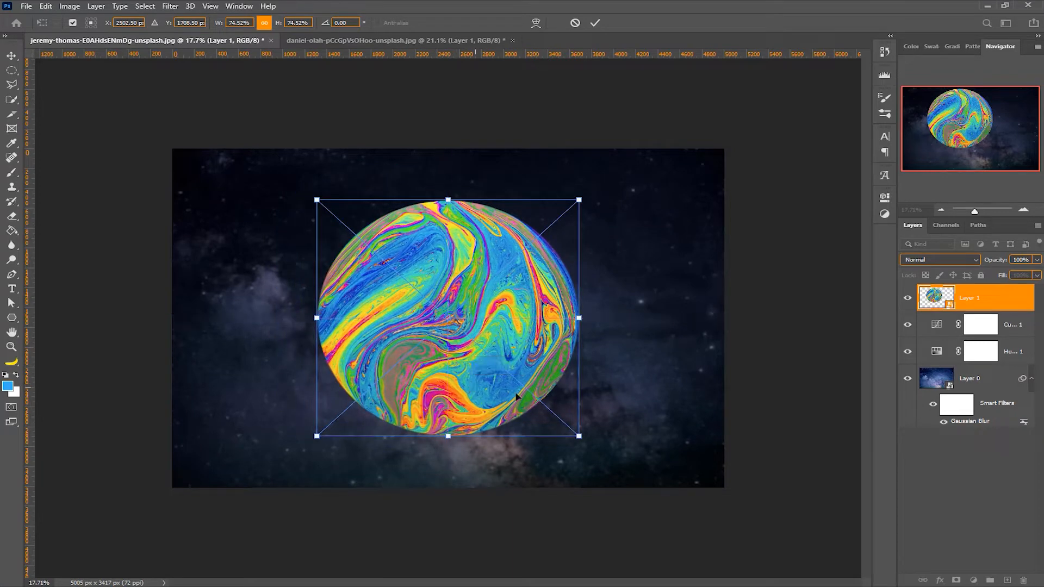
drag(577, 434, 560, 427)
drag(457, 393, 465, 400)
key(Return)
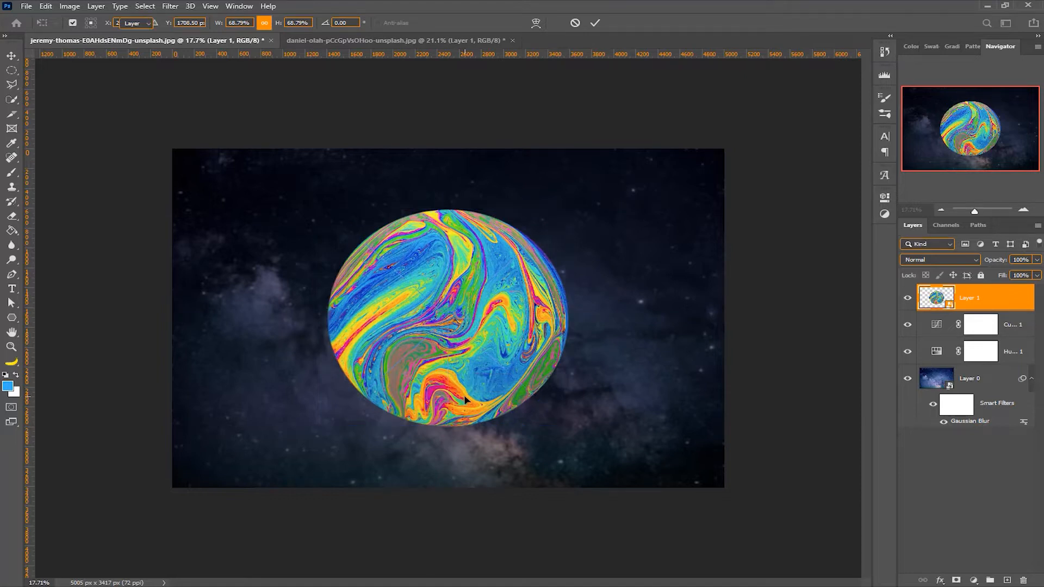
Add a Levels adjustment clipped to the sphere layer, with the midtone at 0.37 and the white output level at 39
key(ctrl+0)
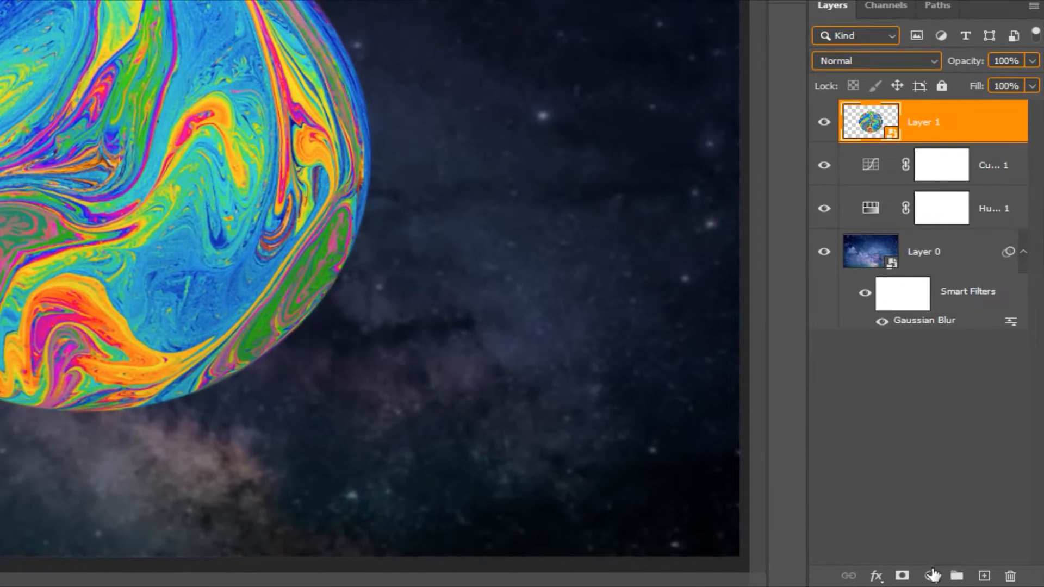
click(975, 580)
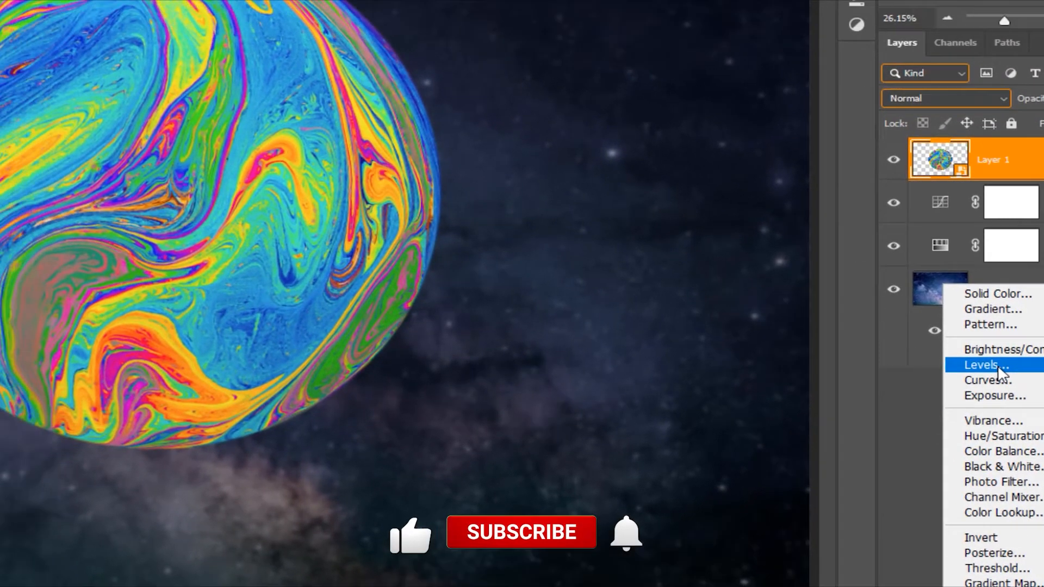
click(919, 327)
drag(998, 337, 812, 332)
click(875, 402)
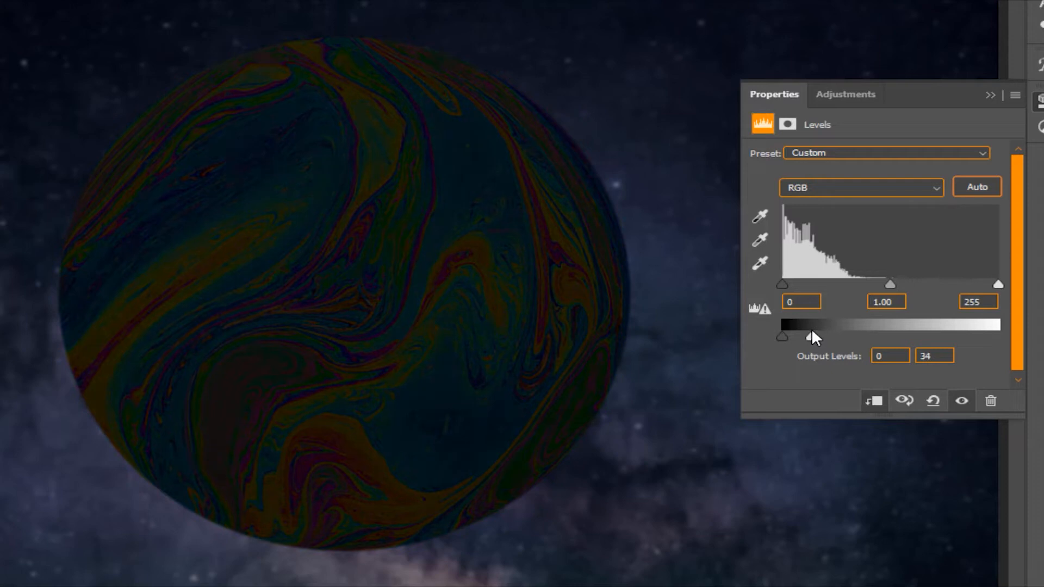
drag(892, 284, 949, 284)
drag(818, 337, 814, 334)
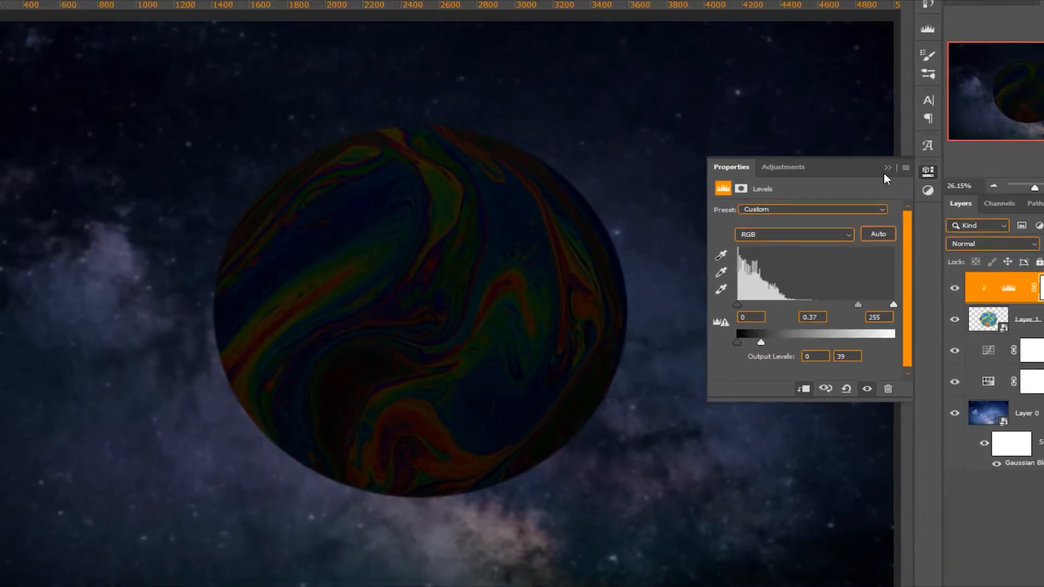
click(895, 162)
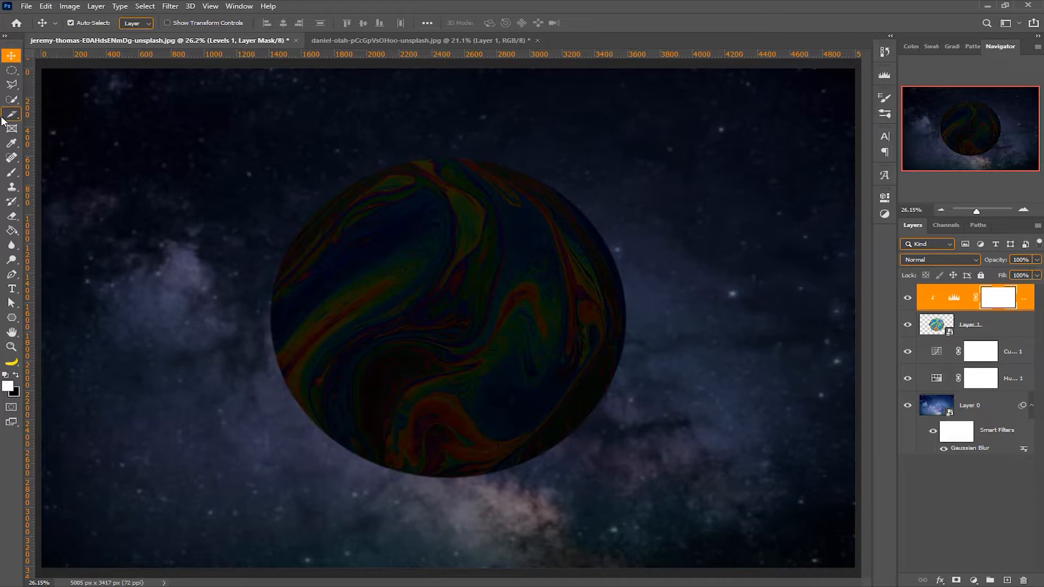
Choose the Brush tool for the Levels mask and set its flow to 20%
click(12, 172)
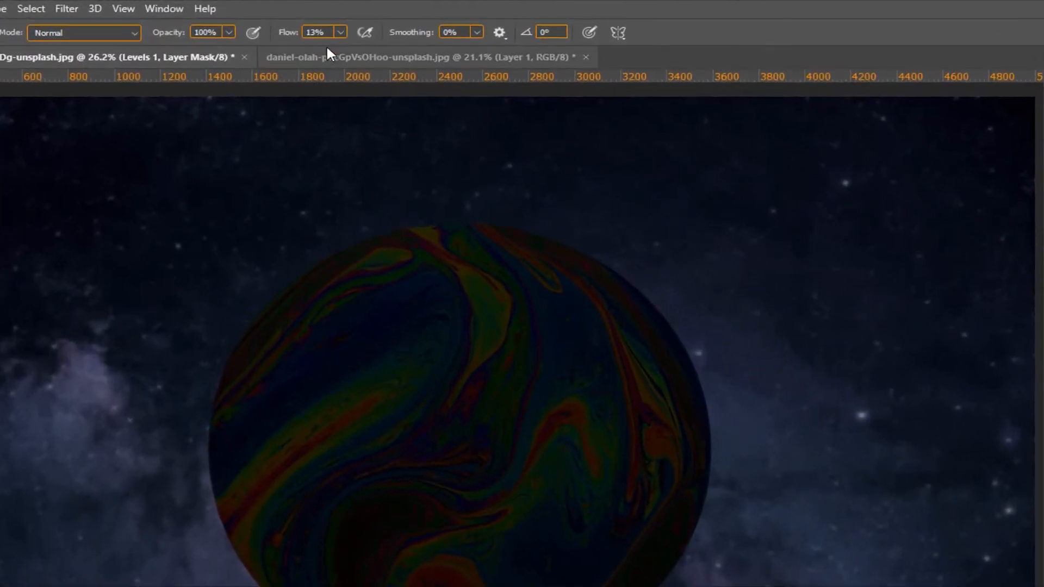
click(338, 34)
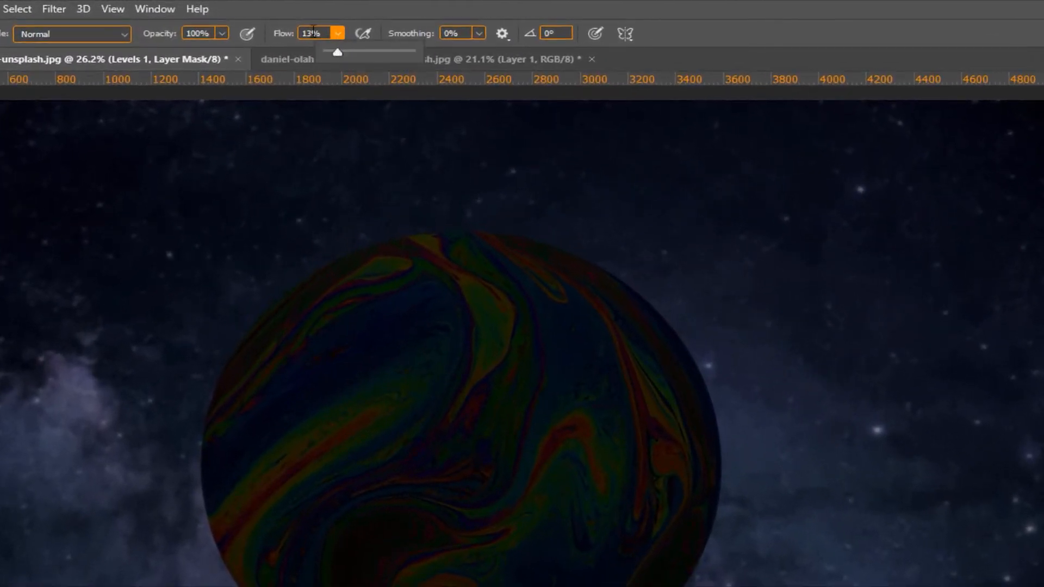
click(320, 34)
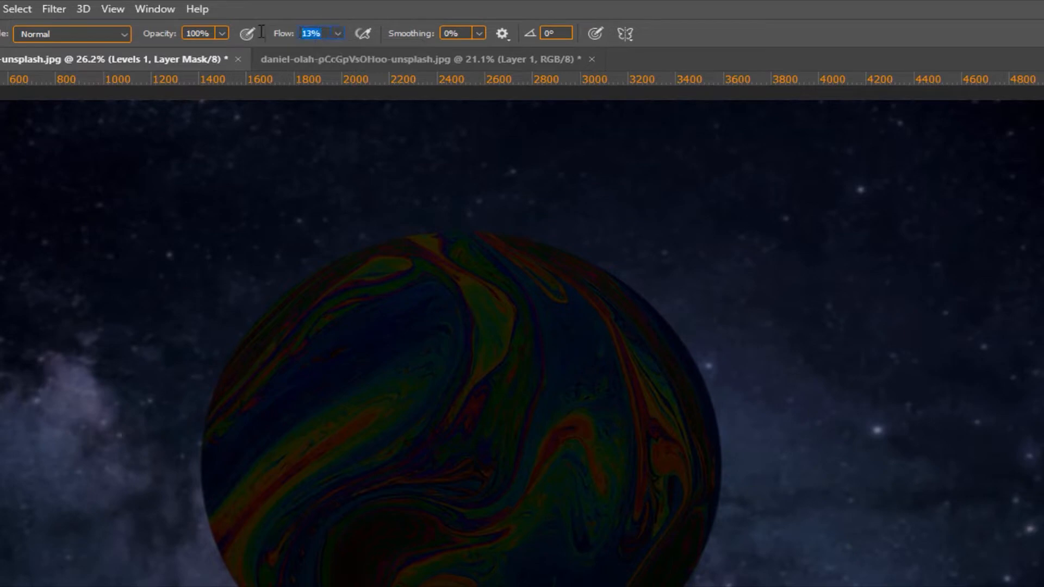
key(Return)
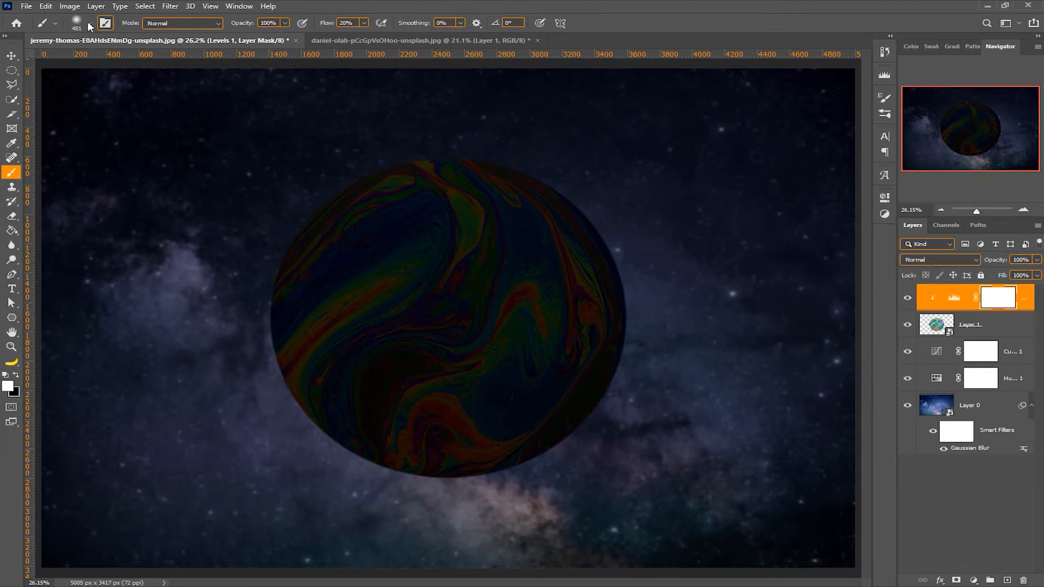
Paint black on the Levels mask along the sphere's upper-left side with a soft brush of about 1131 to 1789 px to bring back light
click(89, 23)
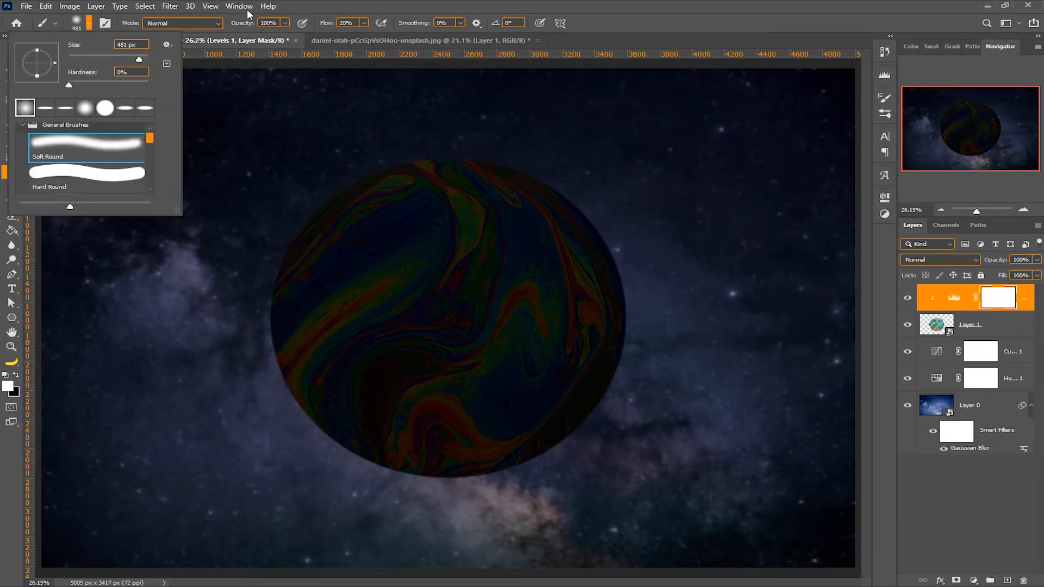
click(294, 4)
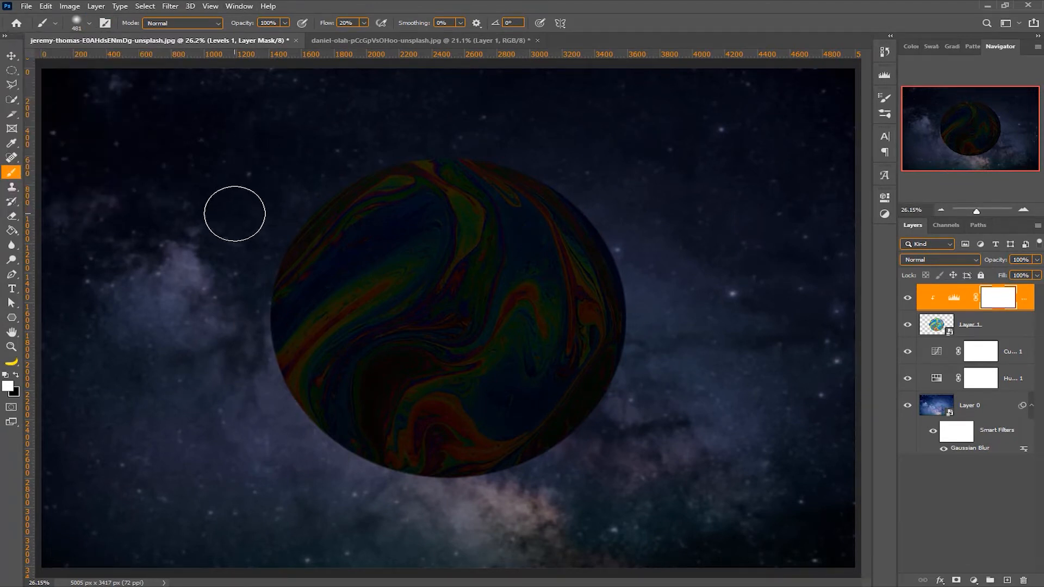
drag(235, 214, 302, 200)
click(9, 387)
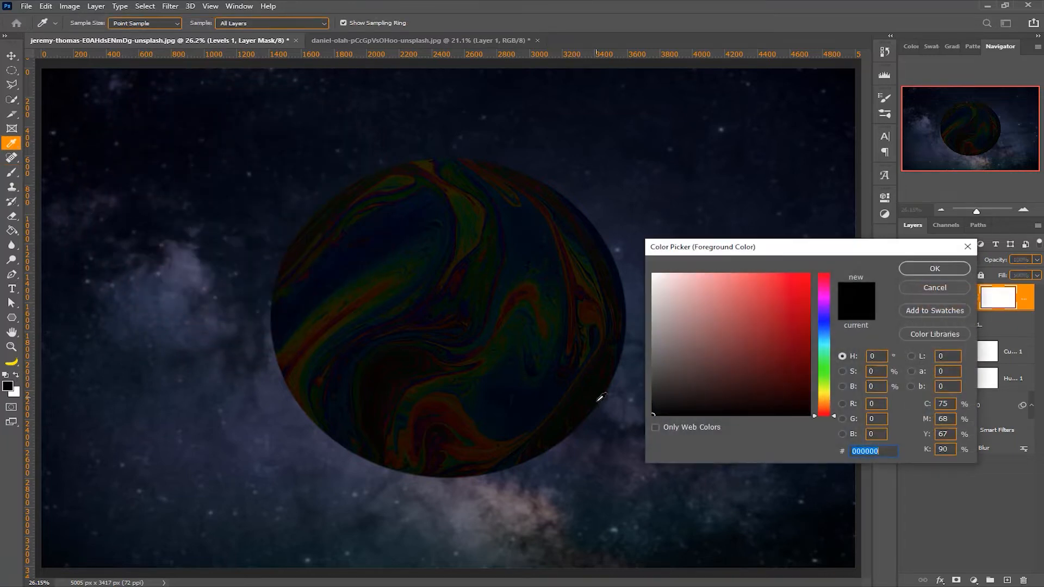
mouse_move(801, 252)
mouse_down()
mouse_move(542, 248)
mouse_move(213, 204)
mouse_move(231, 277)
mouse_move(208, 294)
mouse_move(217, 406)
mouse_move(251, 231)
mouse_move(287, 175)
mouse_move(413, 105)
mouse_move(264, 208)
mouse_move(248, 234)
mouse_move(283, 225)
mouse_up()
click(370, 230)
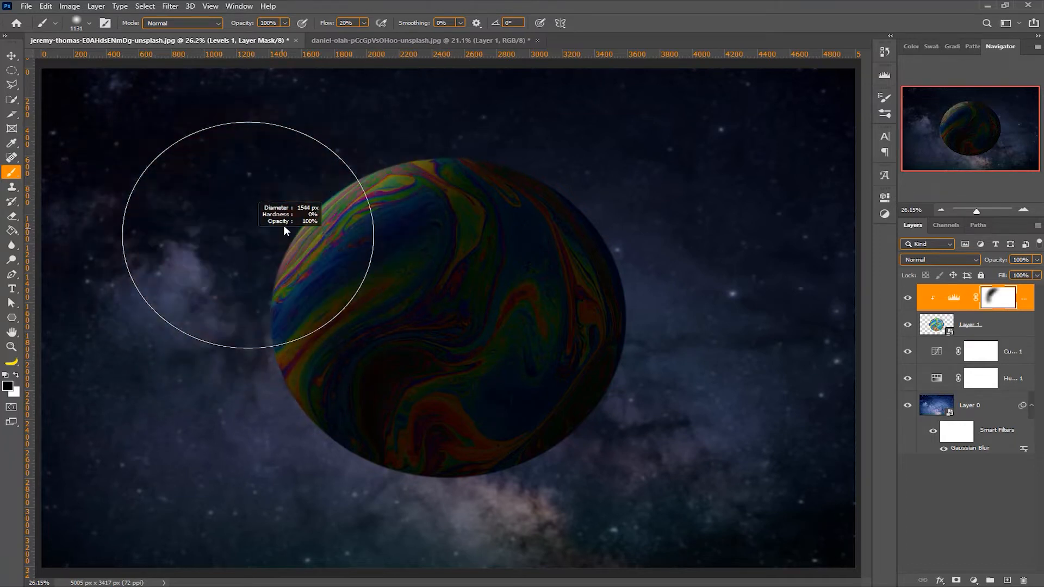
mouse_move(219, 270)
mouse_down()
mouse_move(220, 343)
mouse_move(198, 318)
mouse_move(208, 459)
mouse_move(224, 459)
mouse_move(219, 322)
mouse_up()
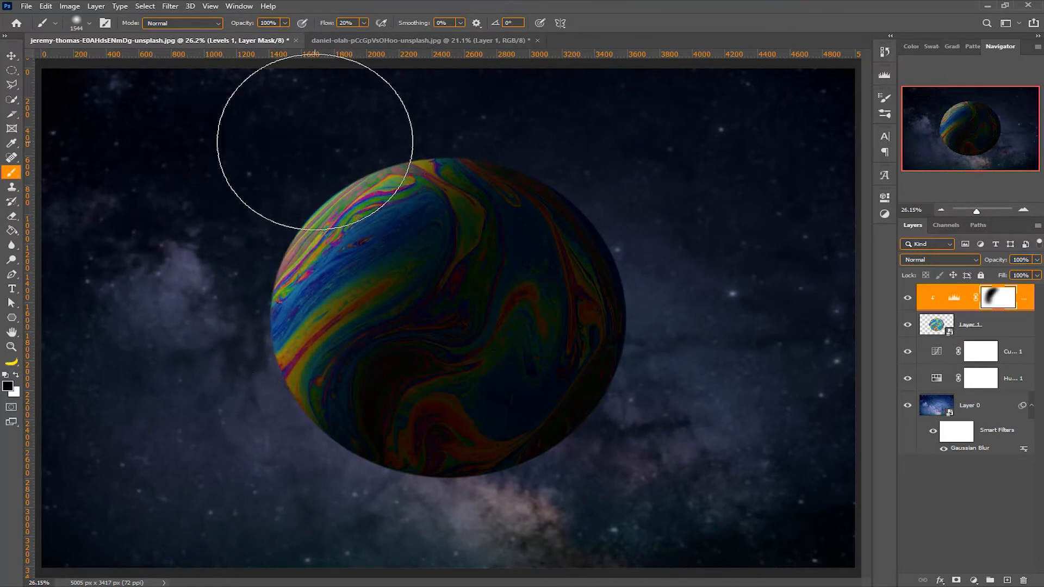
drag(207, 147, 240, 142)
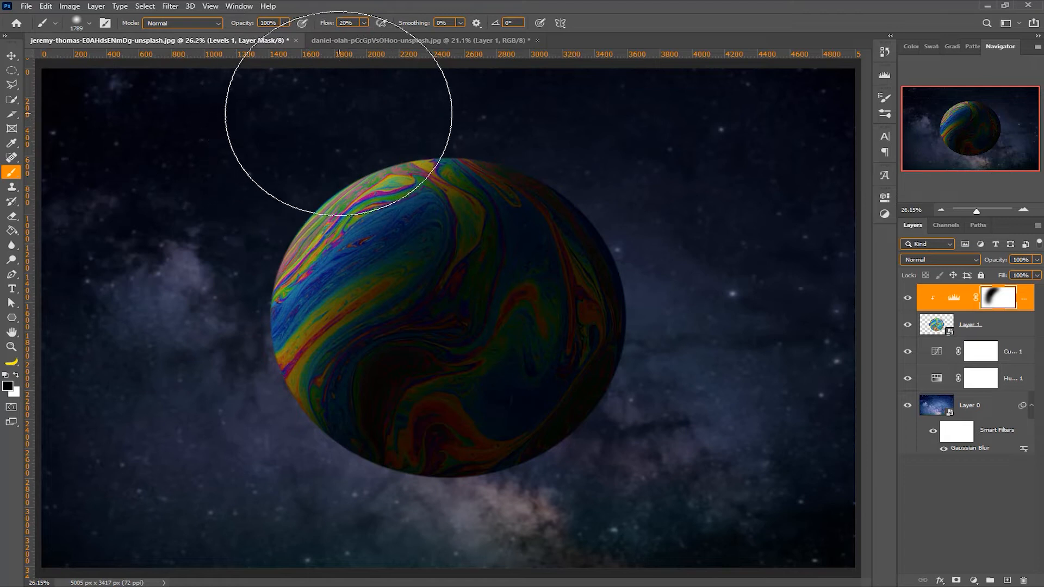
mouse_move(222, 260)
mouse_down()
mouse_move(189, 315)
mouse_move(175, 387)
mouse_move(181, 478)
mouse_move(153, 338)
mouse_up()
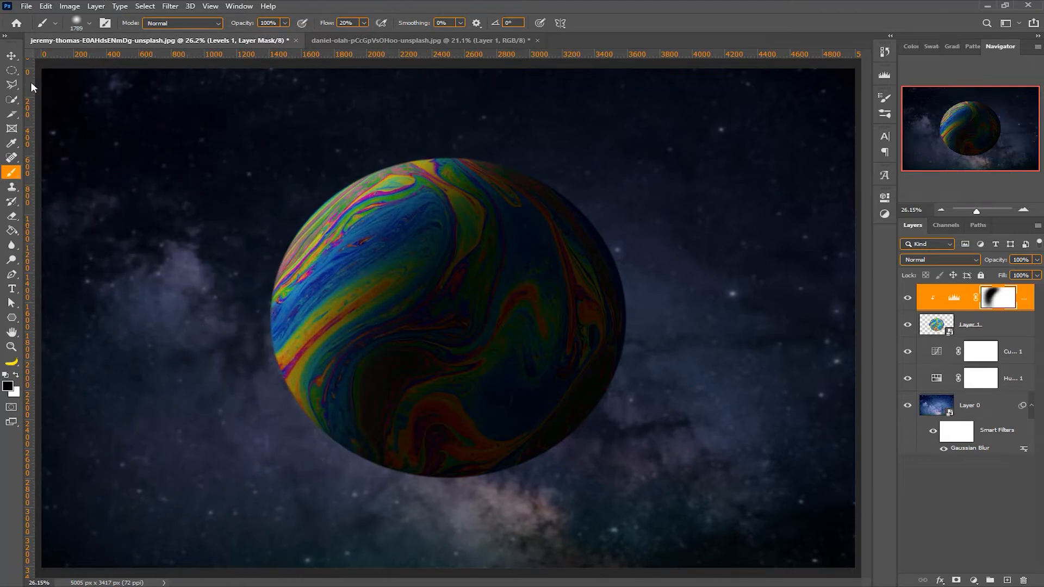
Add a Solid Color fill layer in pale blue #d3f1ff above the Levels adjustment
click(11, 55)
click(973, 581)
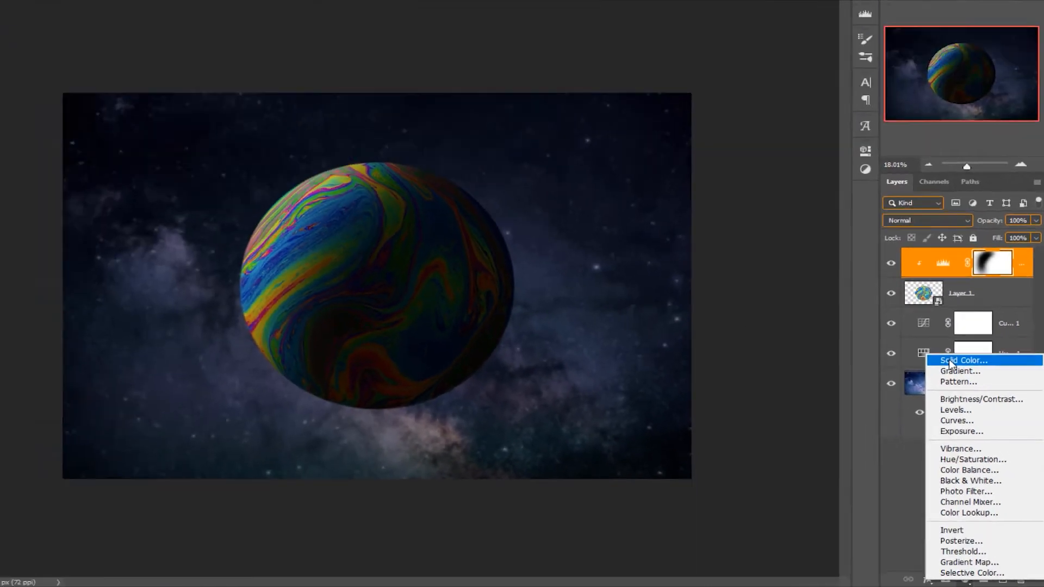
click(897, 228)
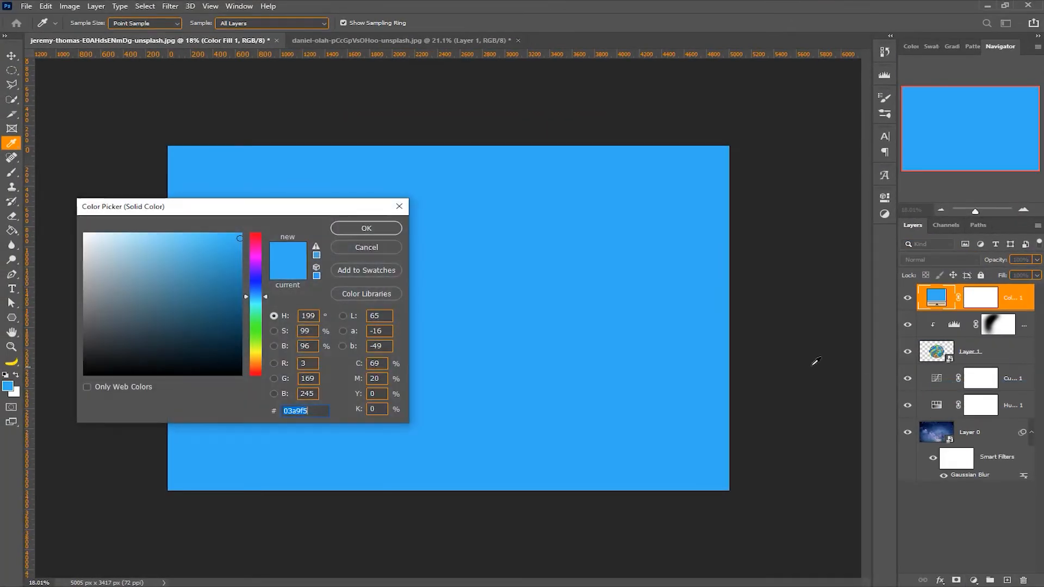
drag(112, 241, 111, 233)
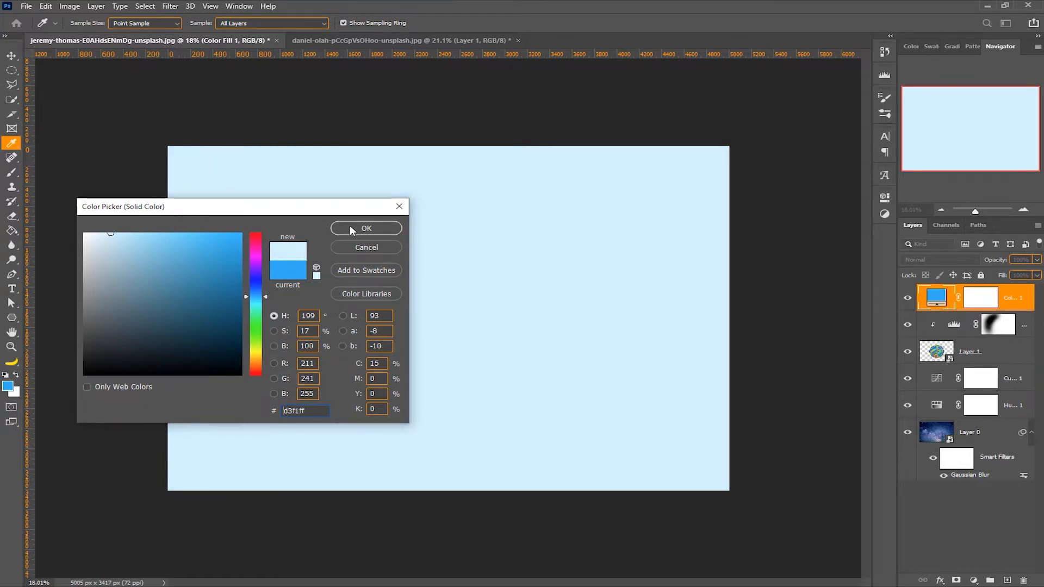
click(351, 229)
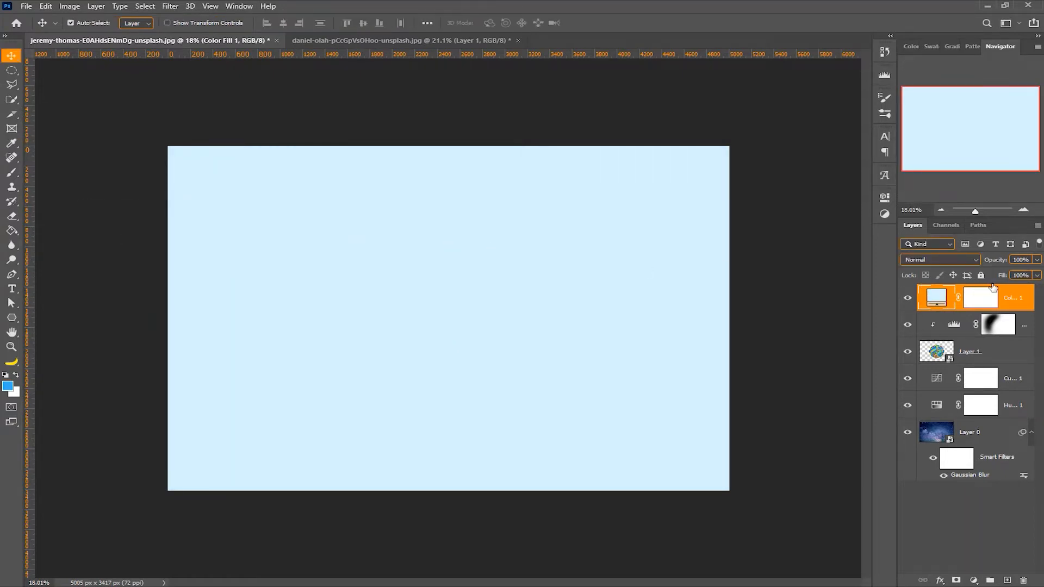
Set the colour fill layer's blend mode to Screen and invert its mask to black
click(965, 258)
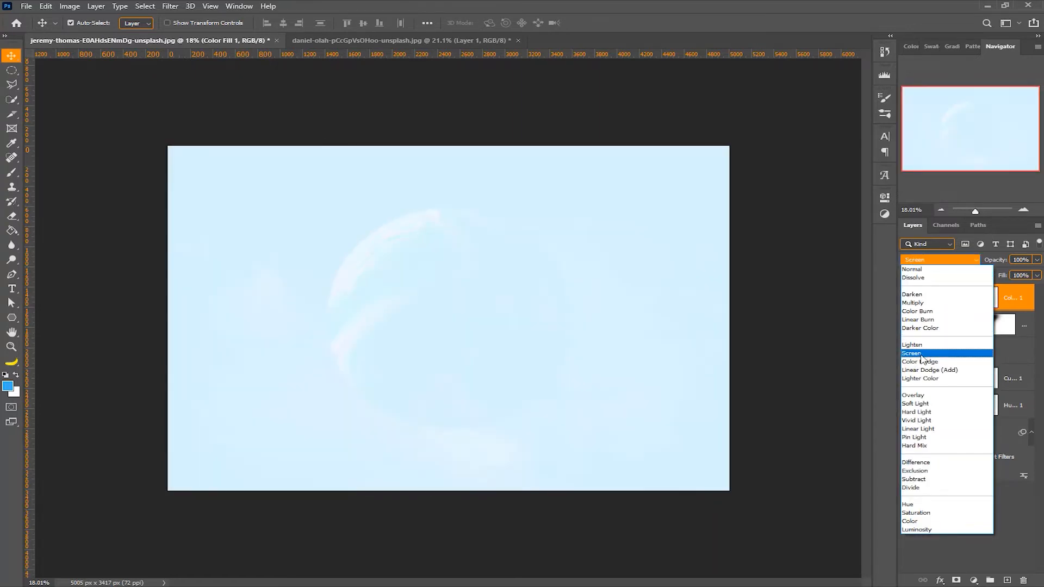
click(923, 354)
click(973, 307)
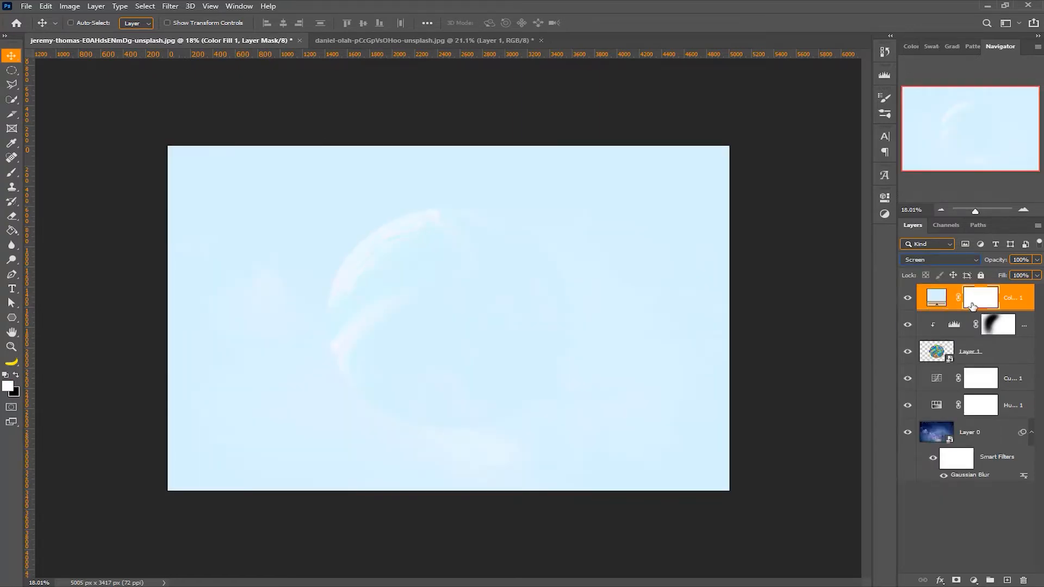
key(ctrl+i)
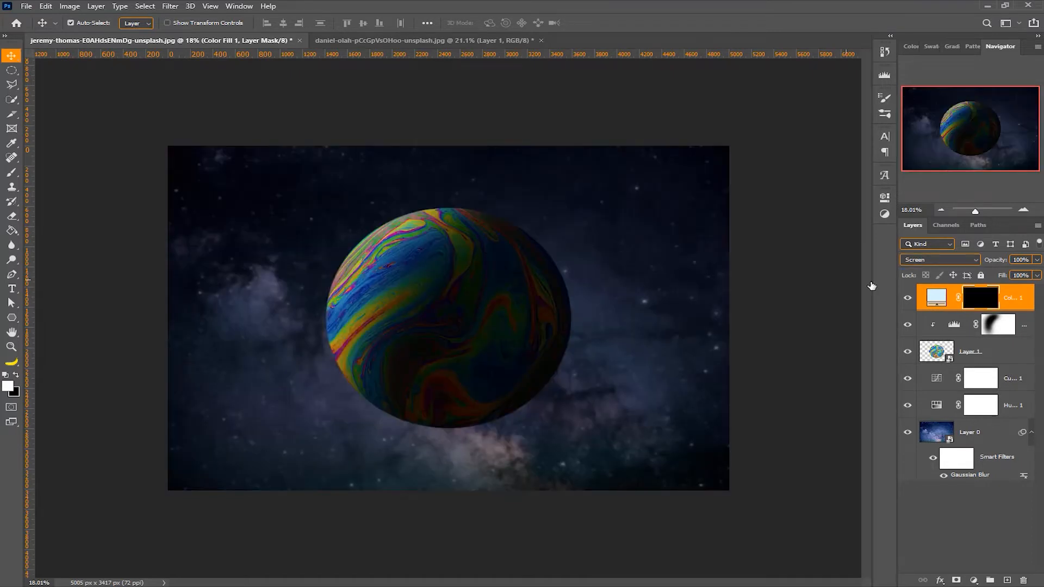
Stamp a white ellipse across the planet's middle on the fill mask with a flattened Soft Round brush of 3258 px at 100% flow
scroll(442, 325, up, 4)
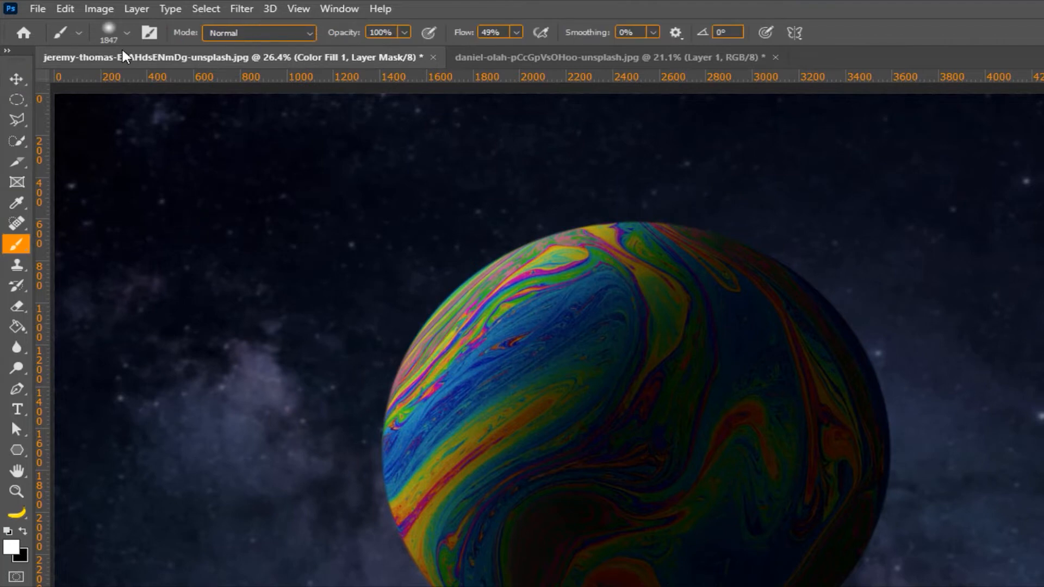
click(127, 33)
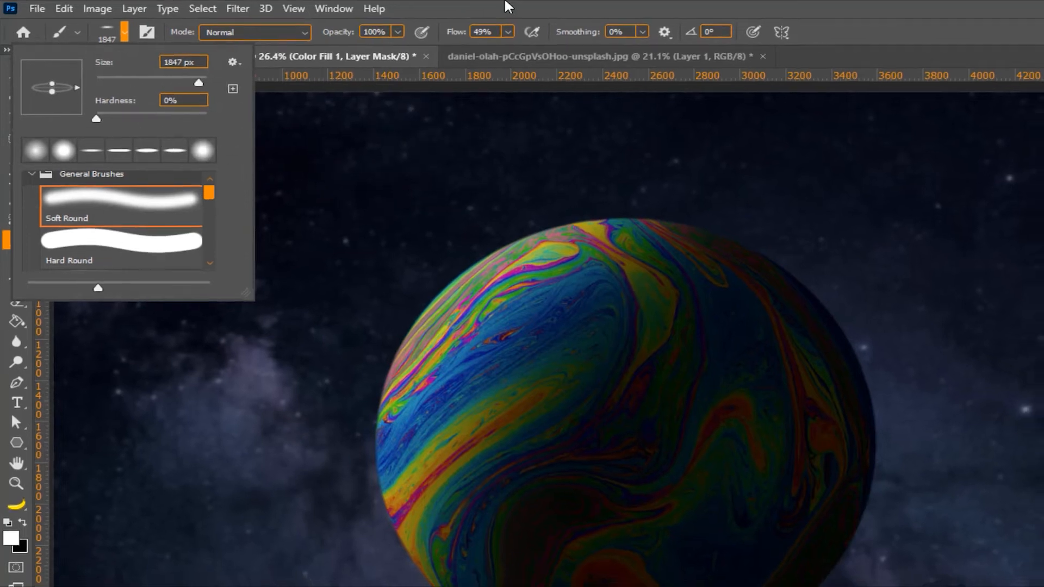
click(509, 3)
alt+right_click(596, 426)
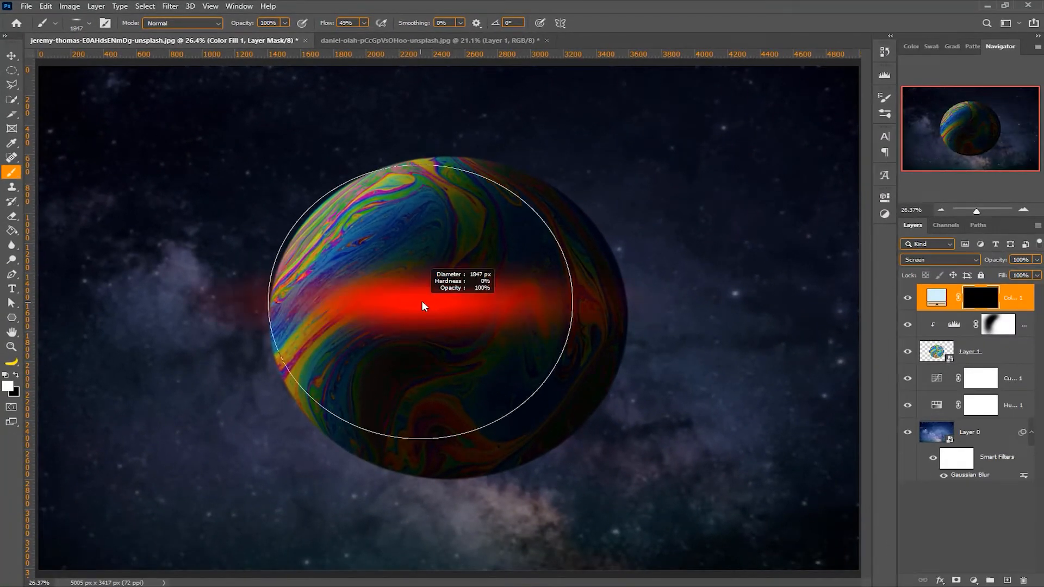
mouse_move(422, 303)
mouse_down()
mouse_move(557, 298)
mouse_move(590, 503)
mouse_up()
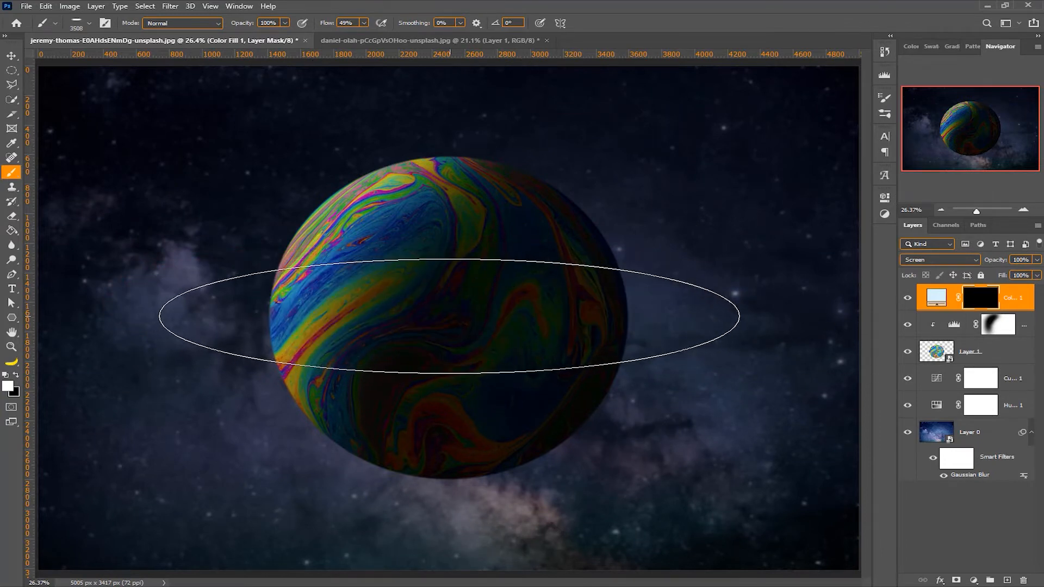
drag(452, 312, 432, 307)
click(364, 23)
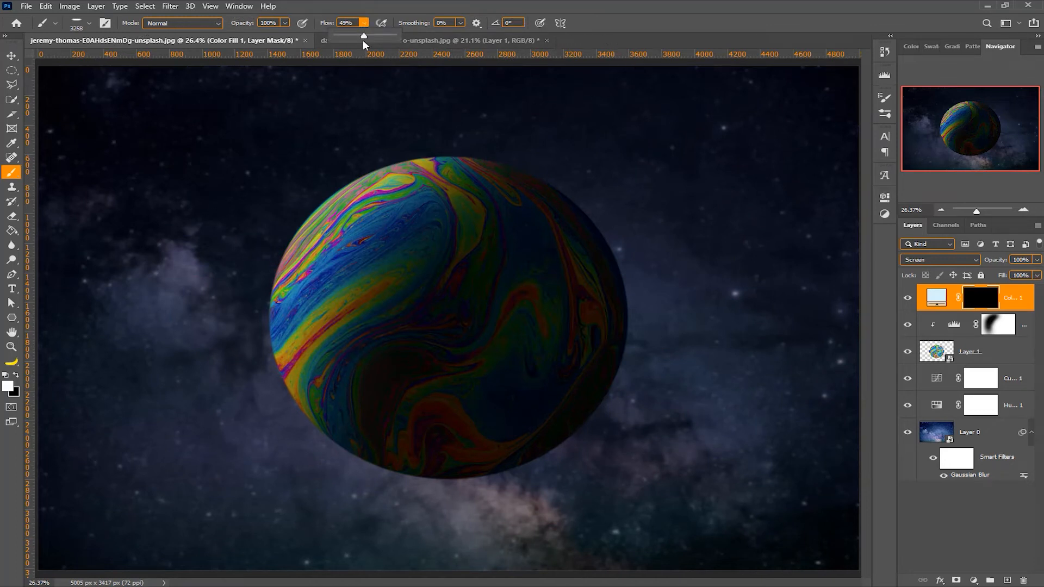
click(532, 9)
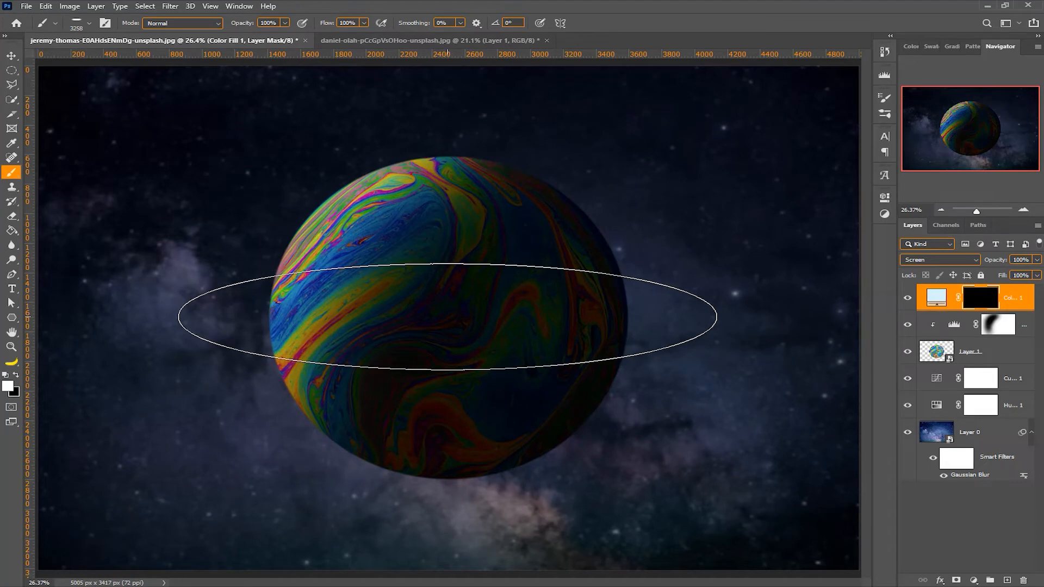
click(446, 317)
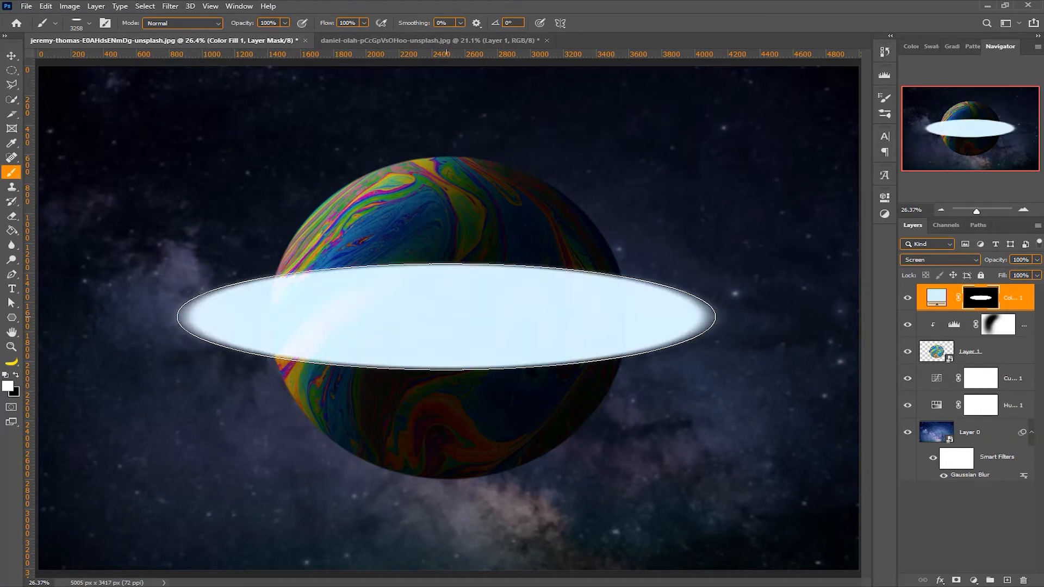
click(446, 316)
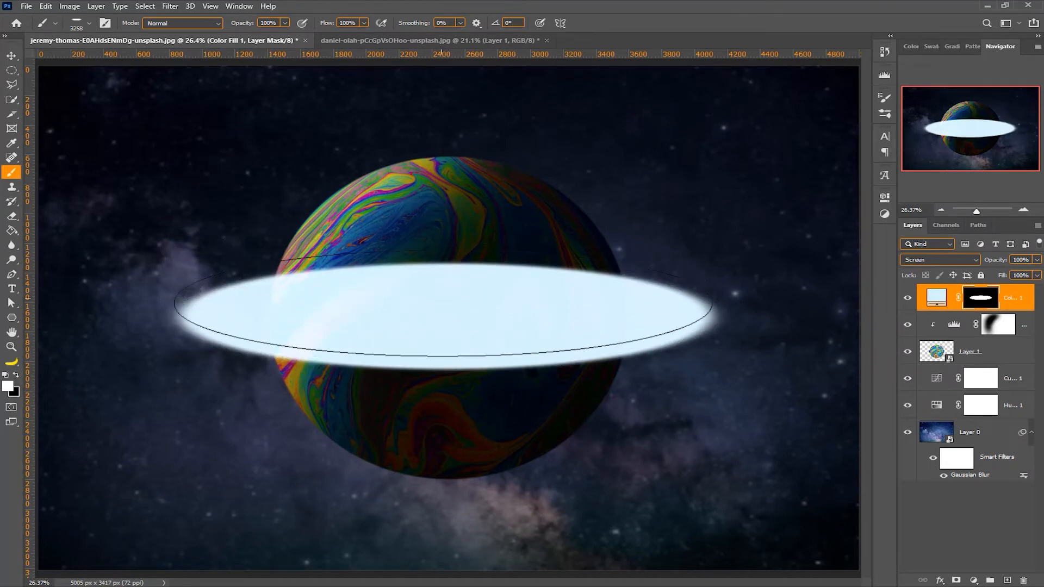
Hollow out the ellipse into a ring with black stamps of a 2461 px brush at 31% flow
alt+right_click(445, 315)
drag(445, 315, 369, 307)
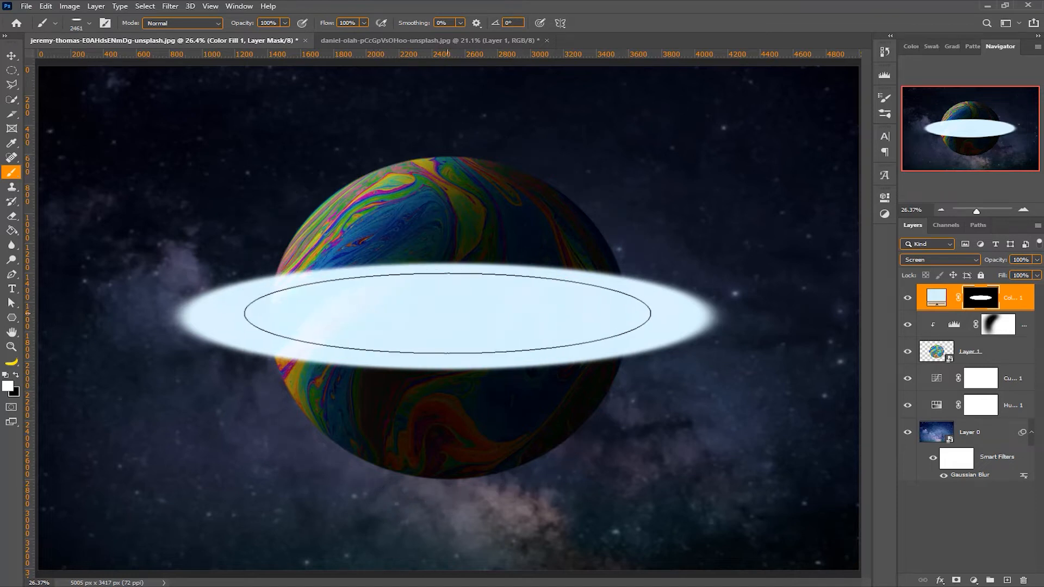
click(363, 23)
drag(363, 36, 326, 39)
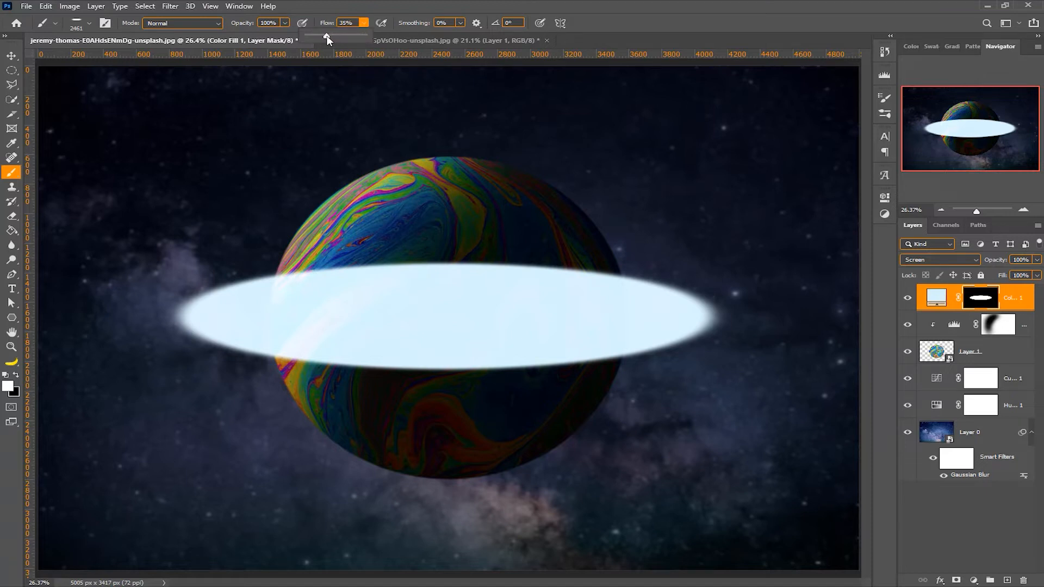
click(329, 5)
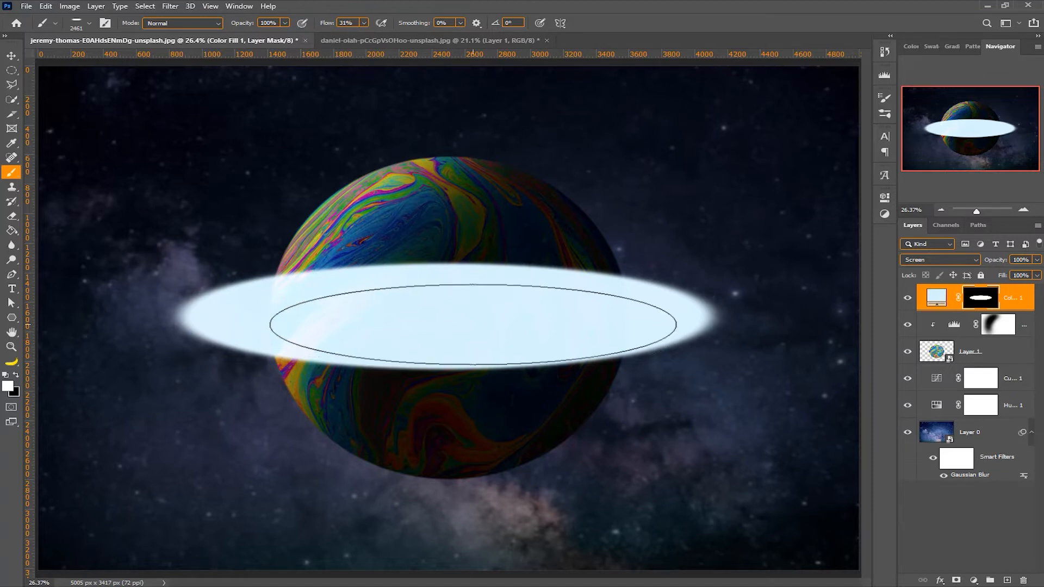
click(17, 375)
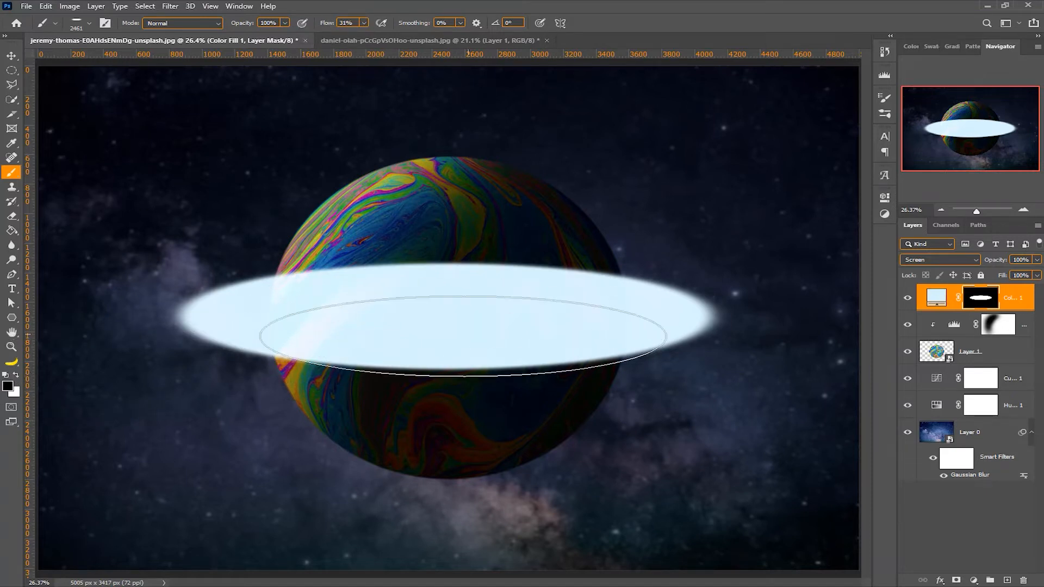
click(440, 316)
click(440, 315)
click(442, 314)
click(442, 313)
Widen and clear the ring's opening with black stamps of a 2590 px brush
drag(443, 312, 458, 313)
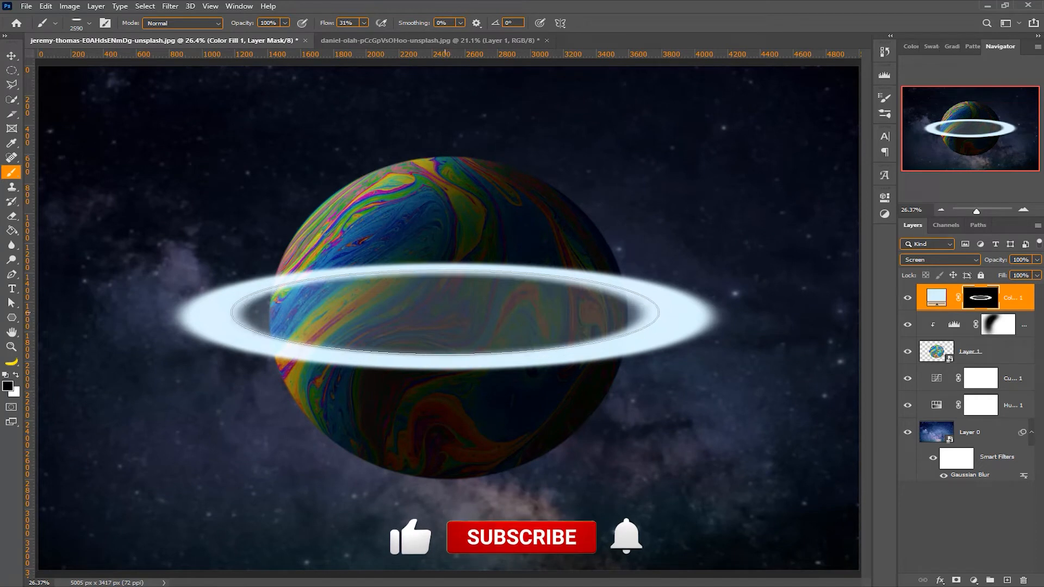
click(449, 315)
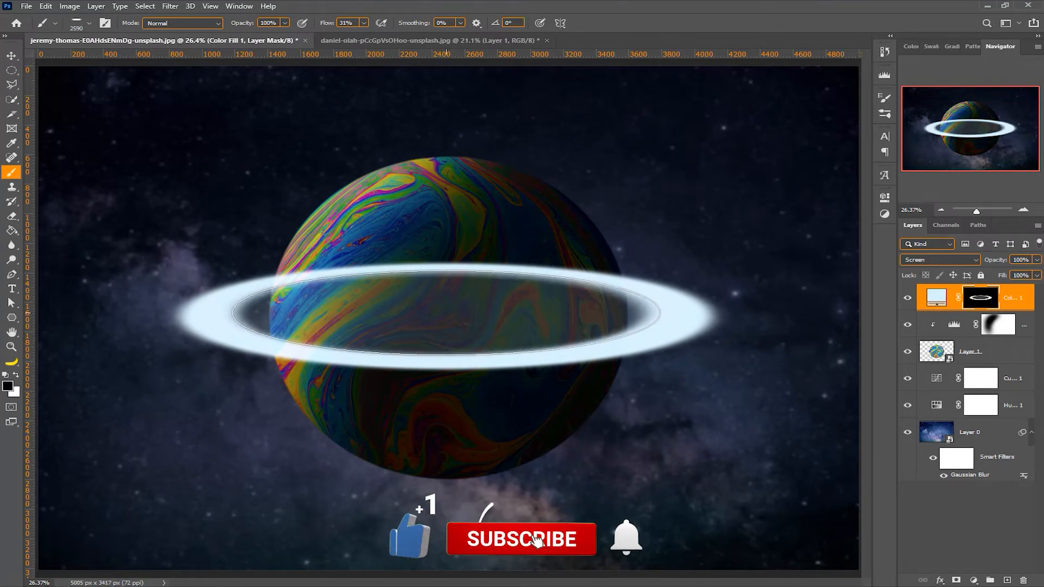
click(447, 312)
Stamp a smaller white ellipse inside the ring on the fill mask with a 2332 px brush
drag(447, 313, 423, 311)
click(16, 375)
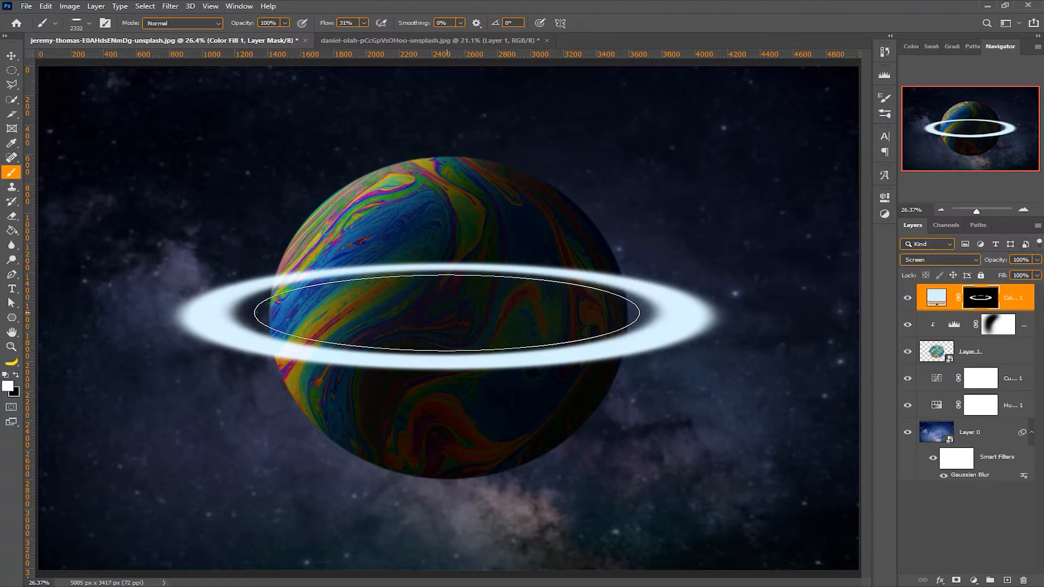
drag(445, 311, 445, 311)
click(445, 312)
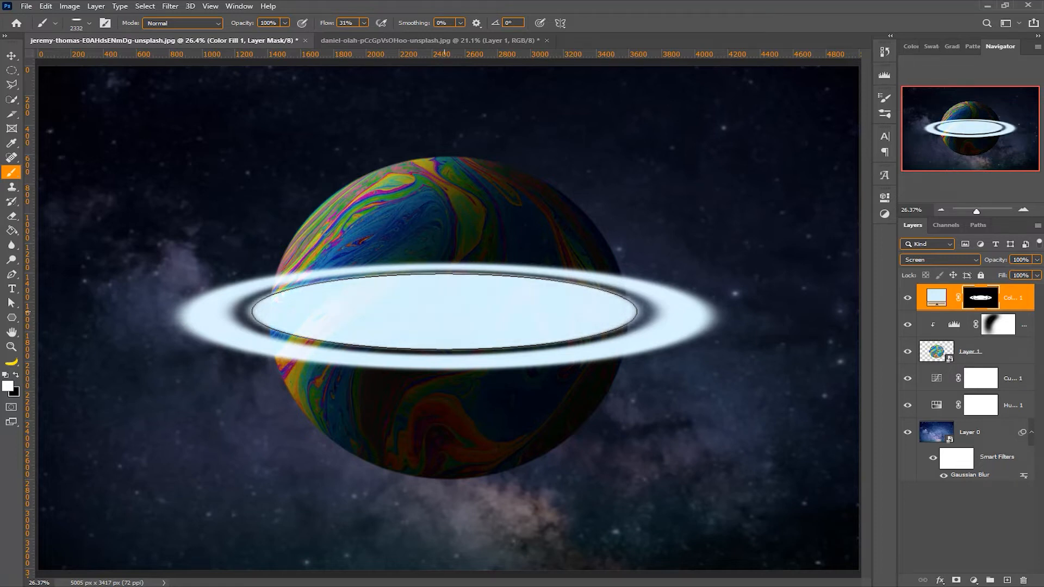
Hollow out the inner ellipse into a second ring with black stamps of a 1953 px brush
drag(444, 311, 413, 312)
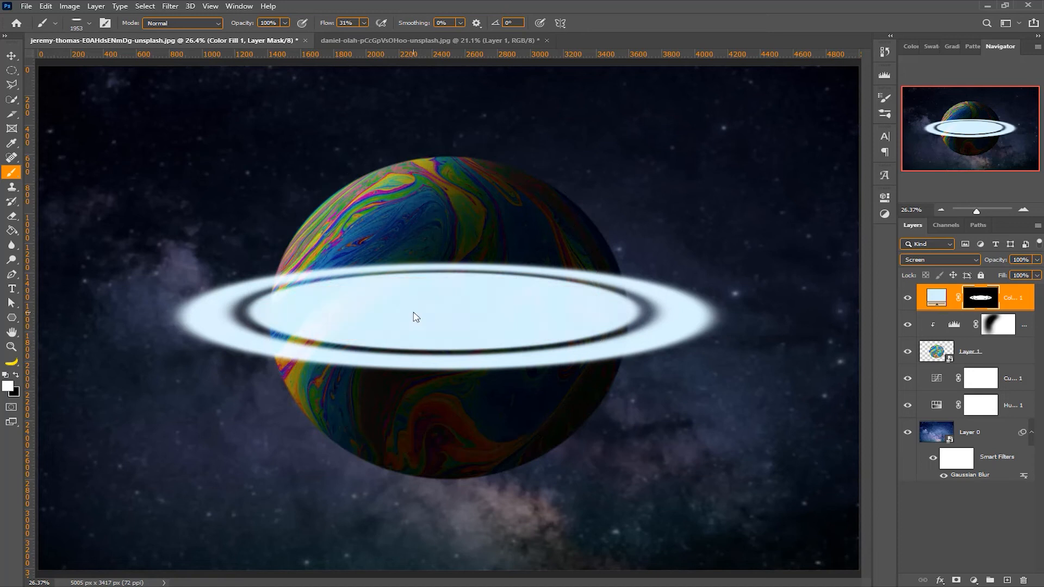
click(446, 309)
click(445, 309)
click(446, 309)
click(445, 310)
click(445, 310)
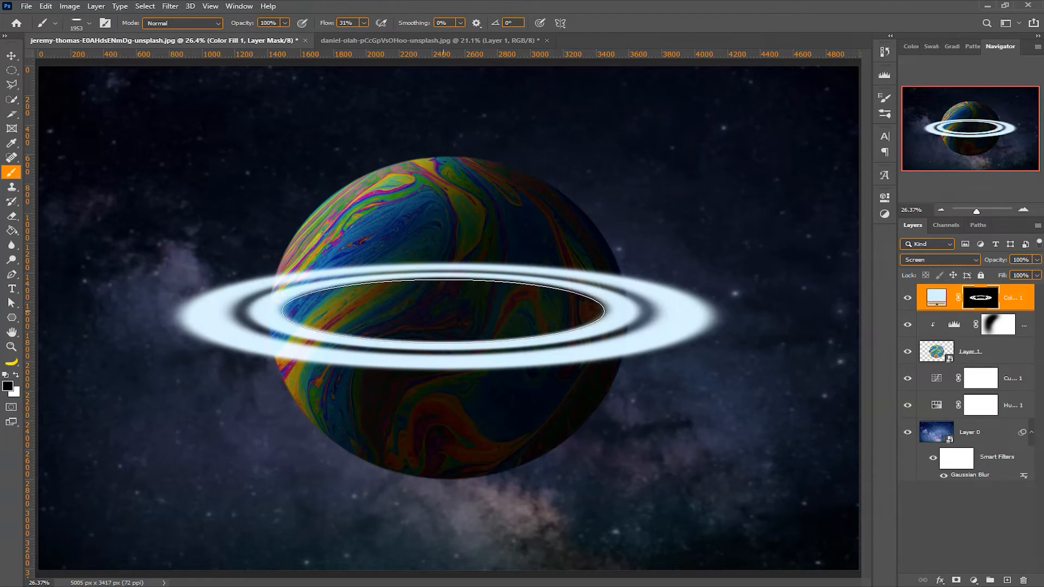
Transform the rings on the fill mask, scaling them to 119.90% and rotating them to -7.97° around the planet
click(11, 56)
key(ctrl)
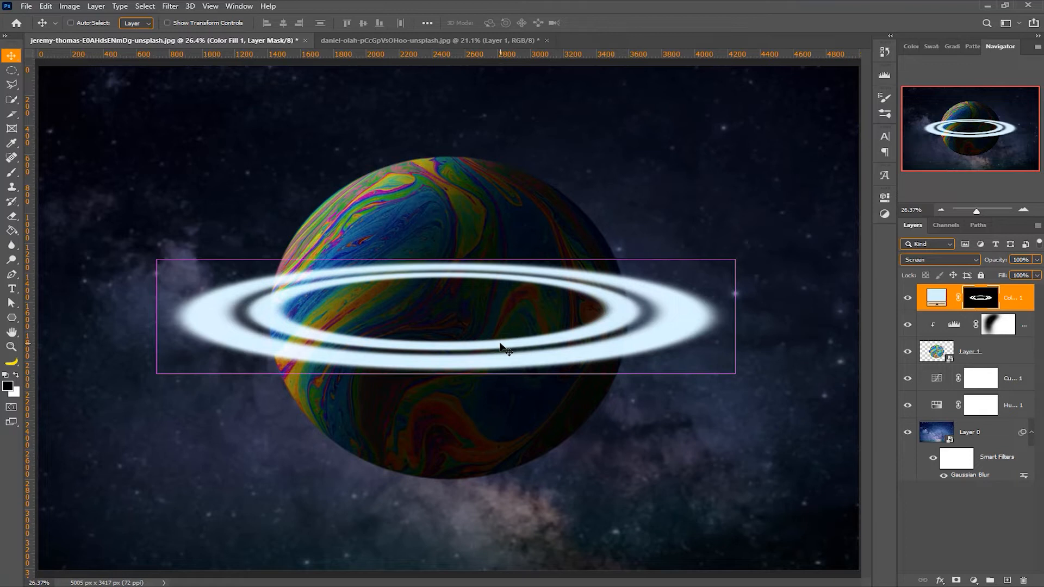
key(ctrl+t)
drag(783, 327, 783, 290)
drag(721, 344, 726, 347)
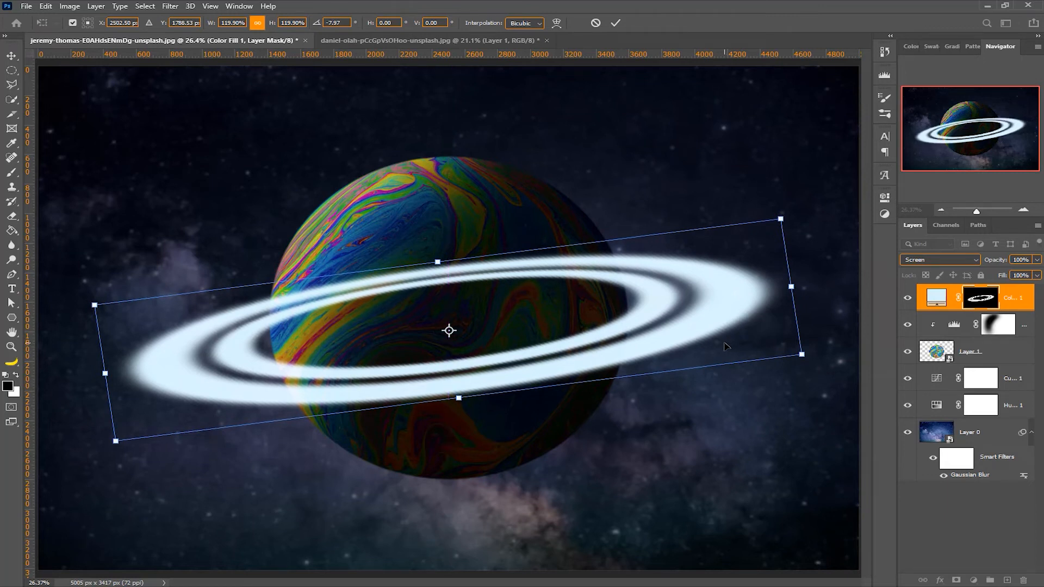
key(Return)
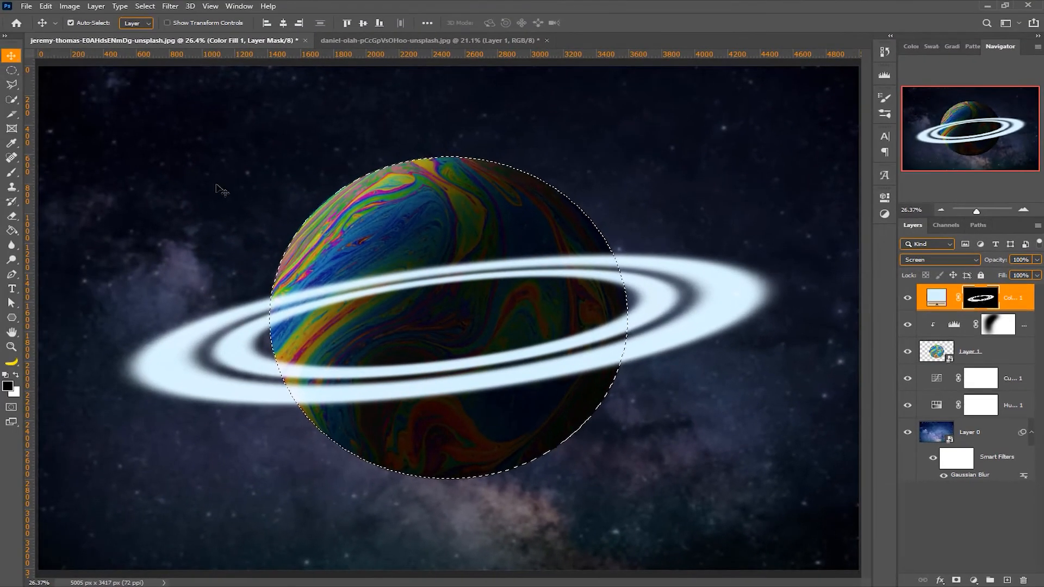
Mask out the ring sections passing behind the planet with a 360 px black brush inside the planet selection, and deselect
click(10, 175)
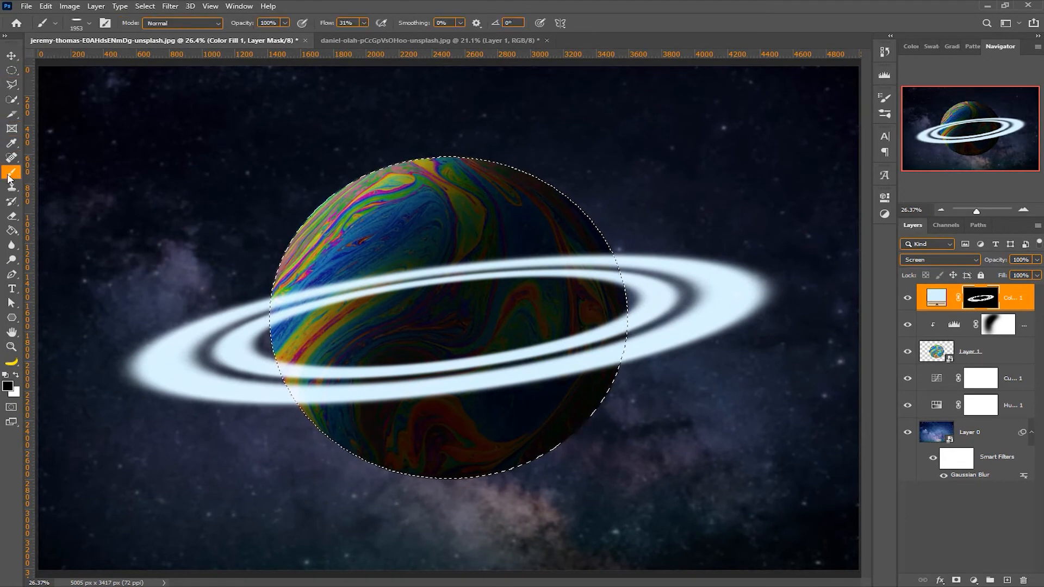
click(90, 24)
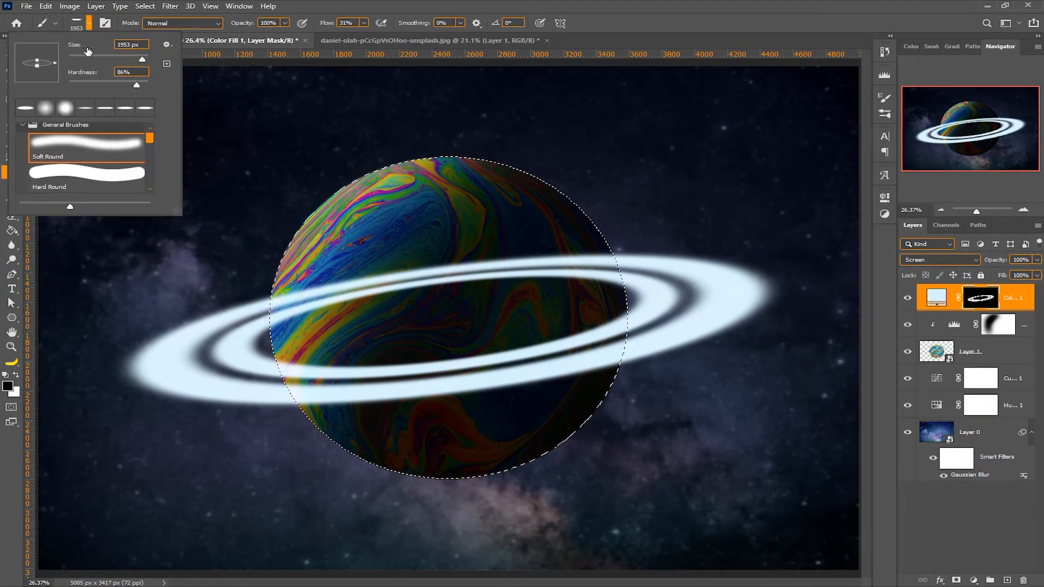
click(68, 173)
drag(440, 197, 308, 201)
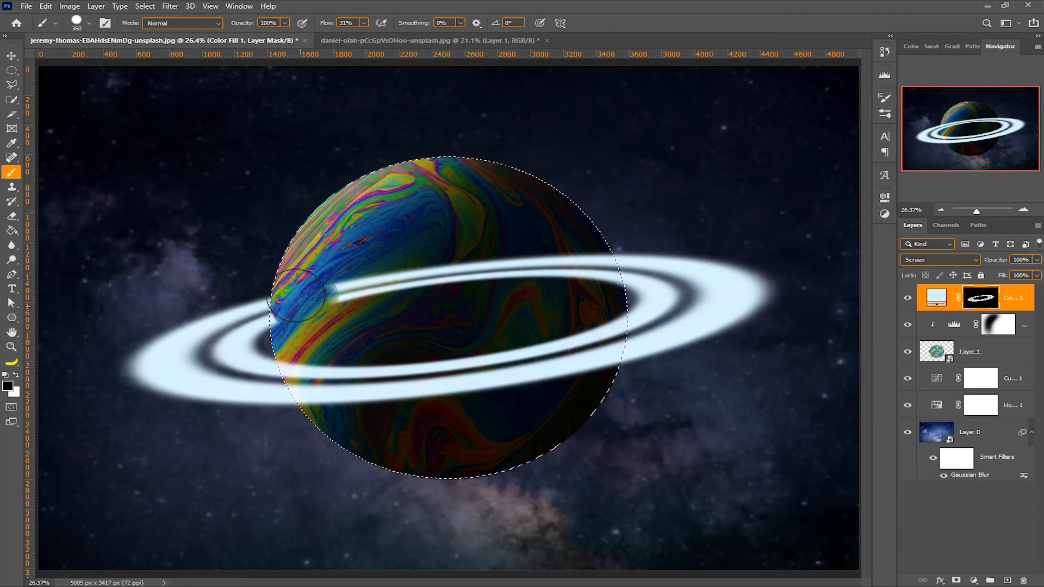
mouse_move(295, 300)
mouse_down()
mouse_move(452, 271)
mouse_move(568, 267)
mouse_up()
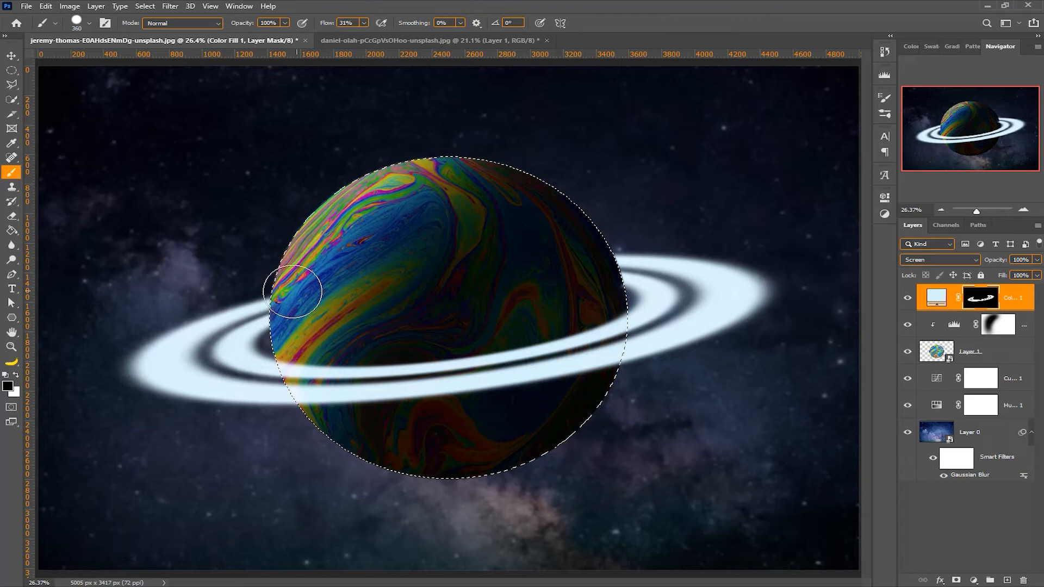
click(11, 56)
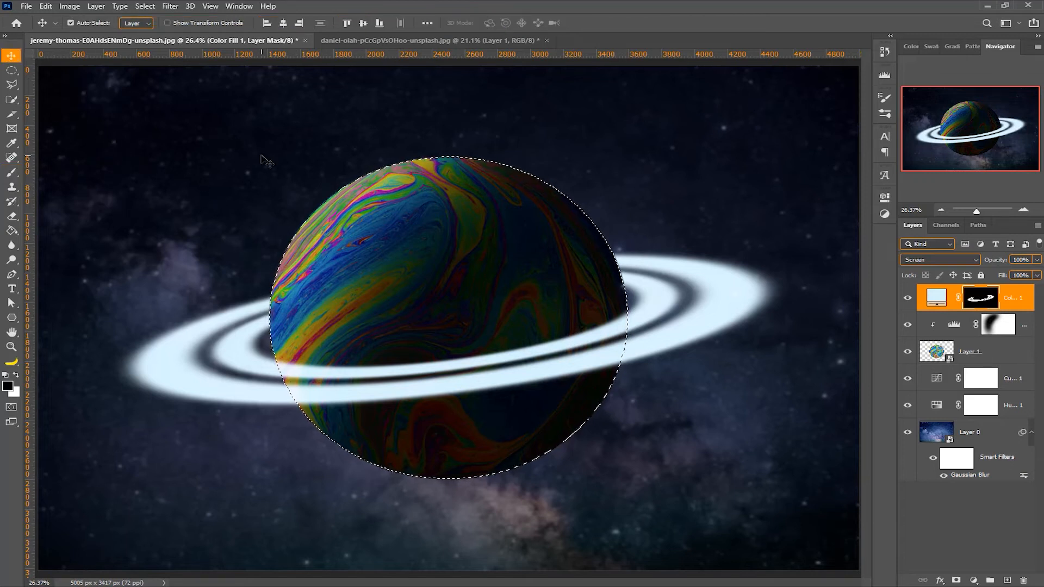
key(ctrl)
key(ctrl+d)
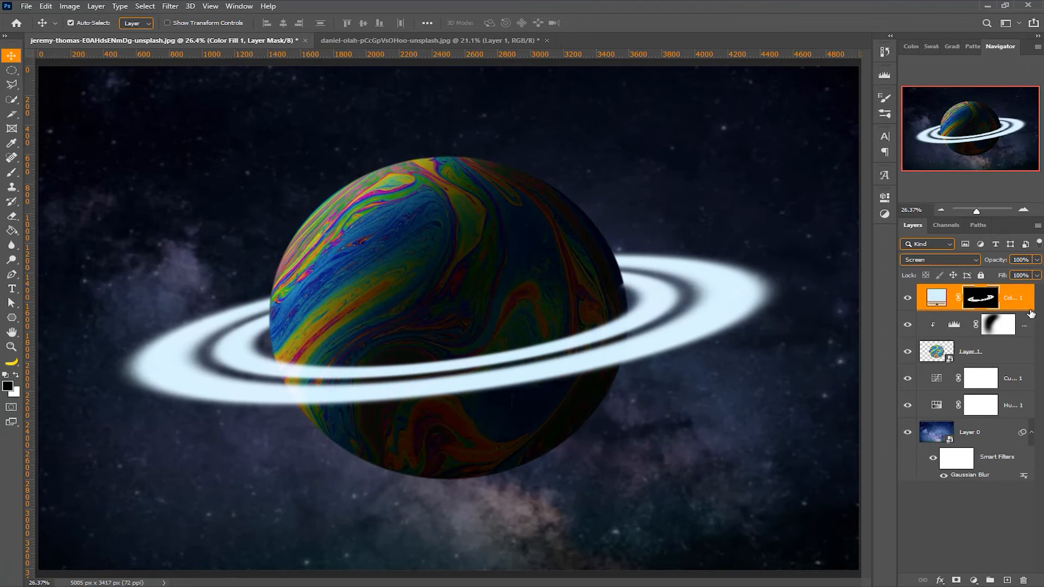
Duplicate the ring's Color Fill 1 layer and delete the layer mask from the original fill
key(ctrl+2)
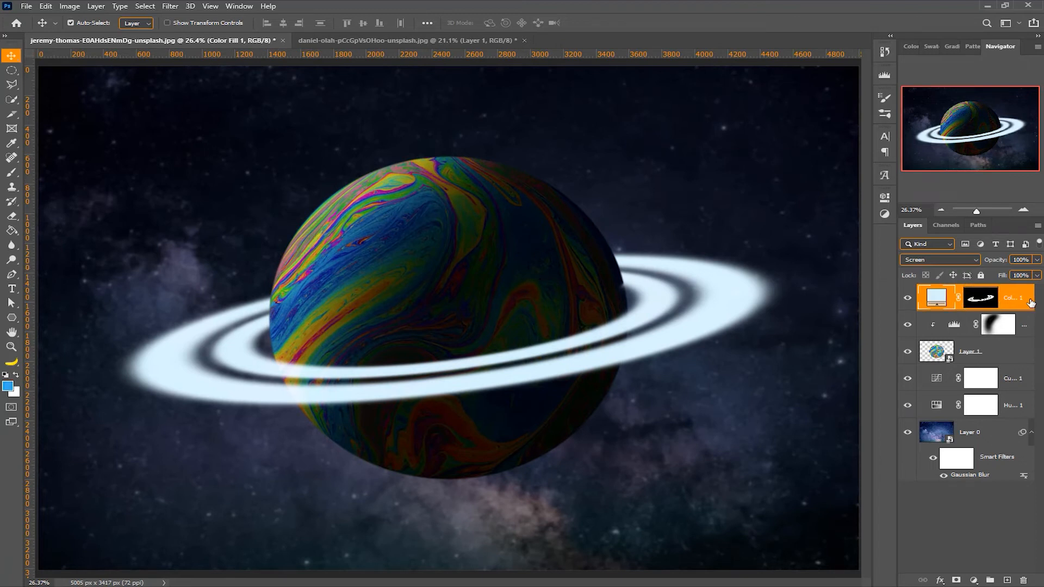
key(ctrl+j)
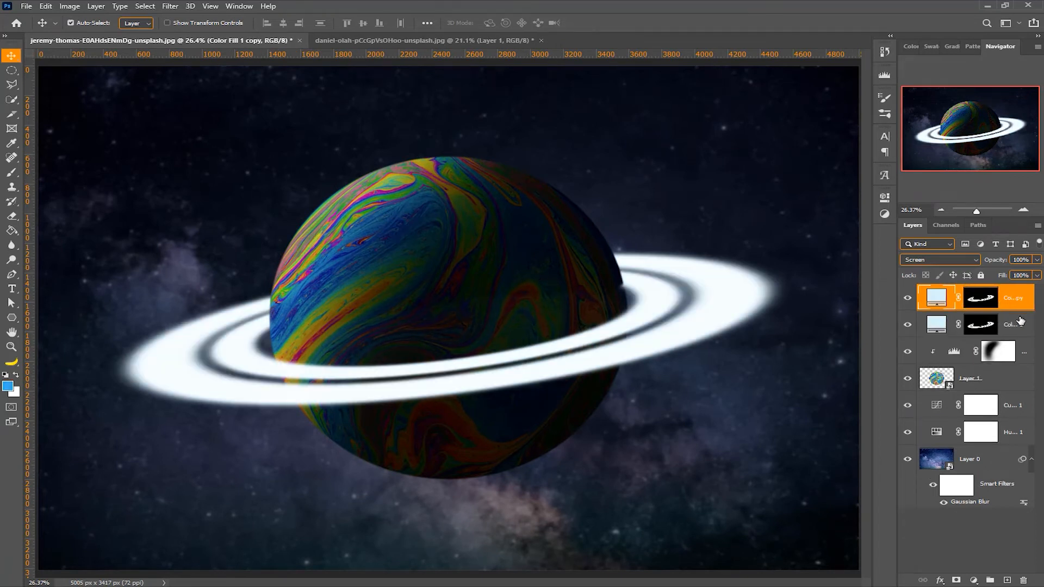
click(988, 327)
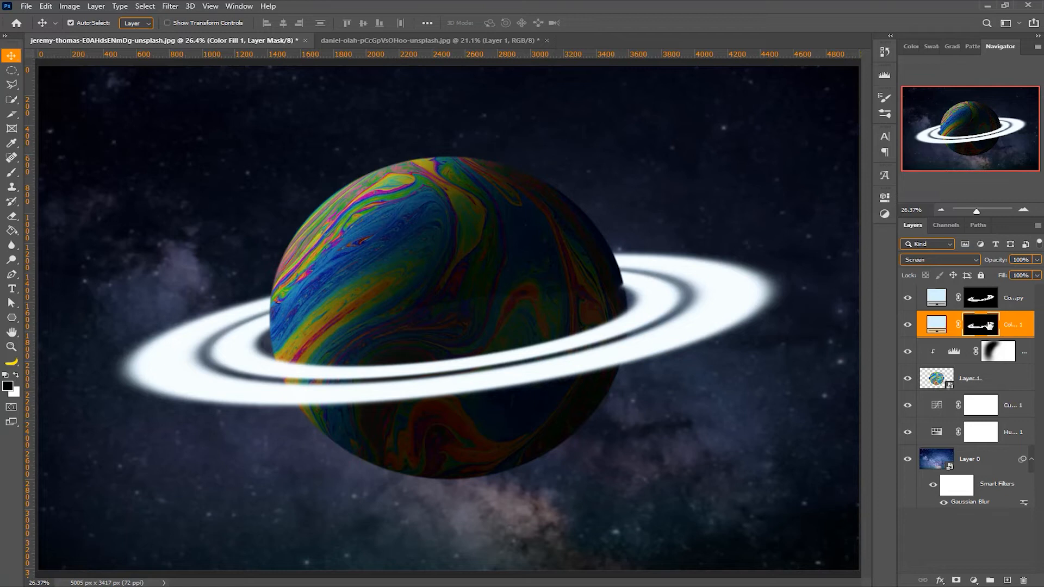
right_click(988, 326)
click(985, 344)
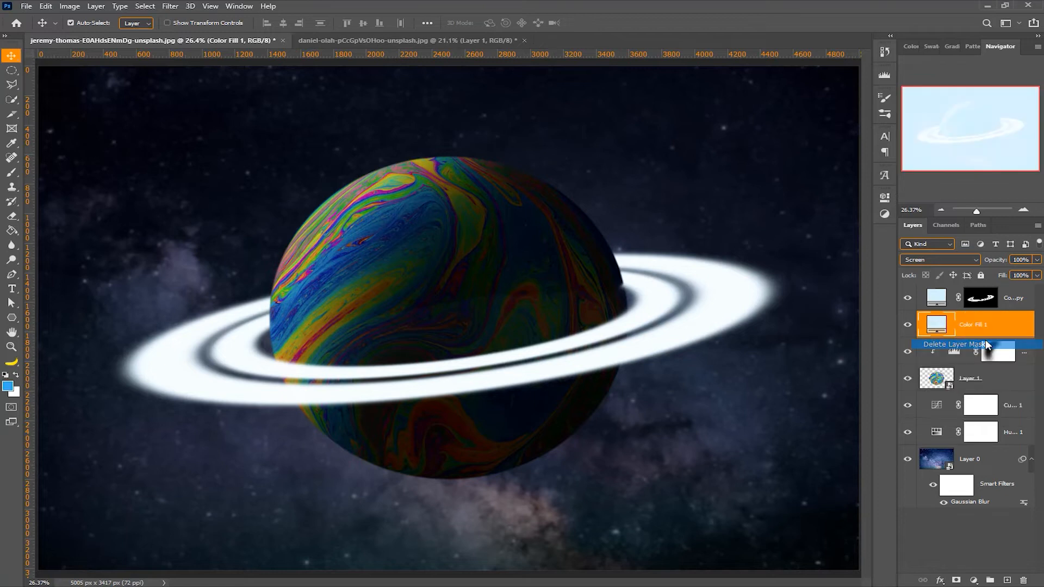
Give Color Fill 1 a new mask inverted to black and clip the layer to the planet
click(957, 580)
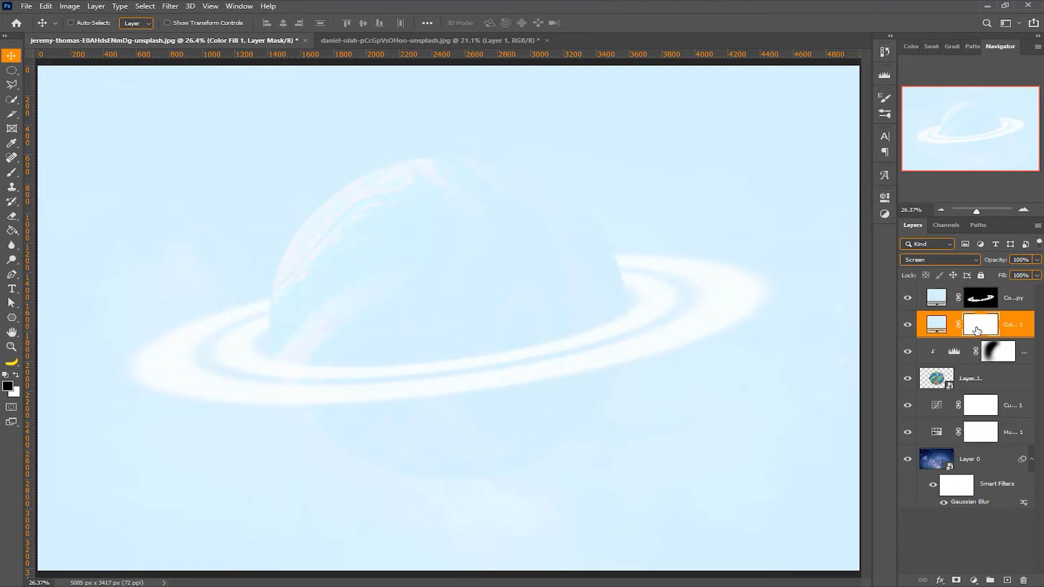
key(ctrl+i)
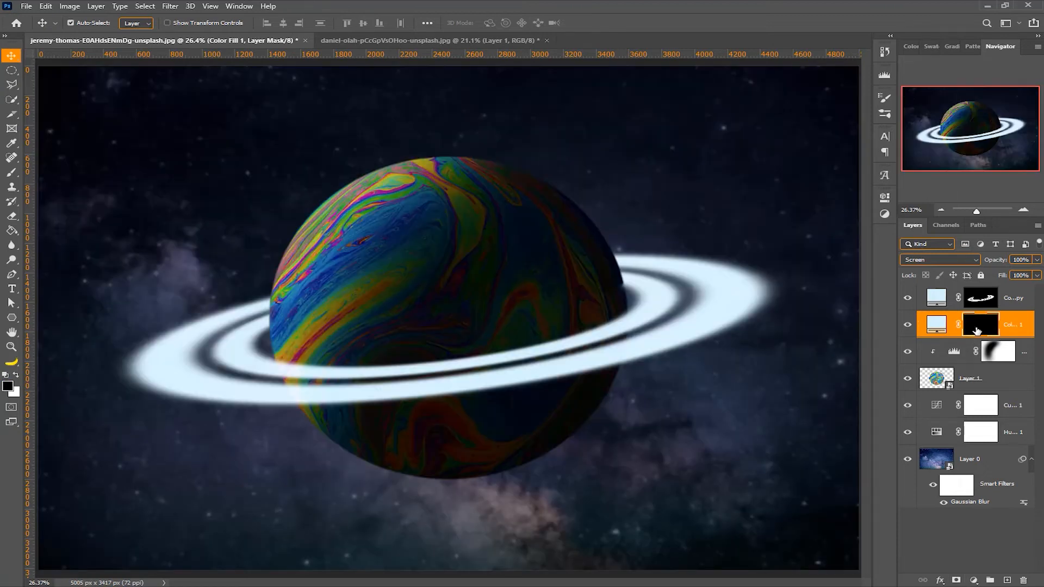
right_click(1016, 322)
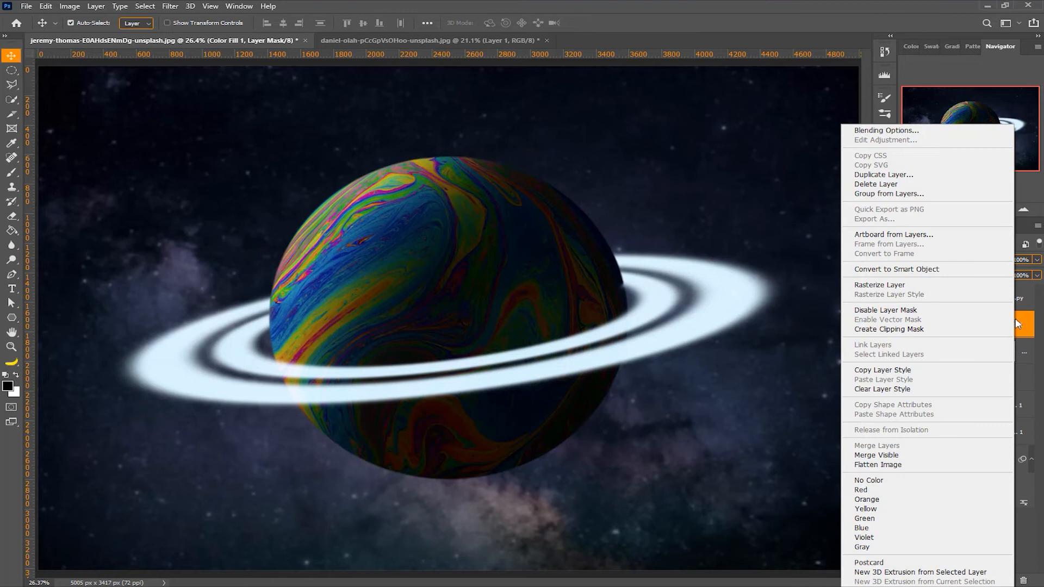
click(931, 330)
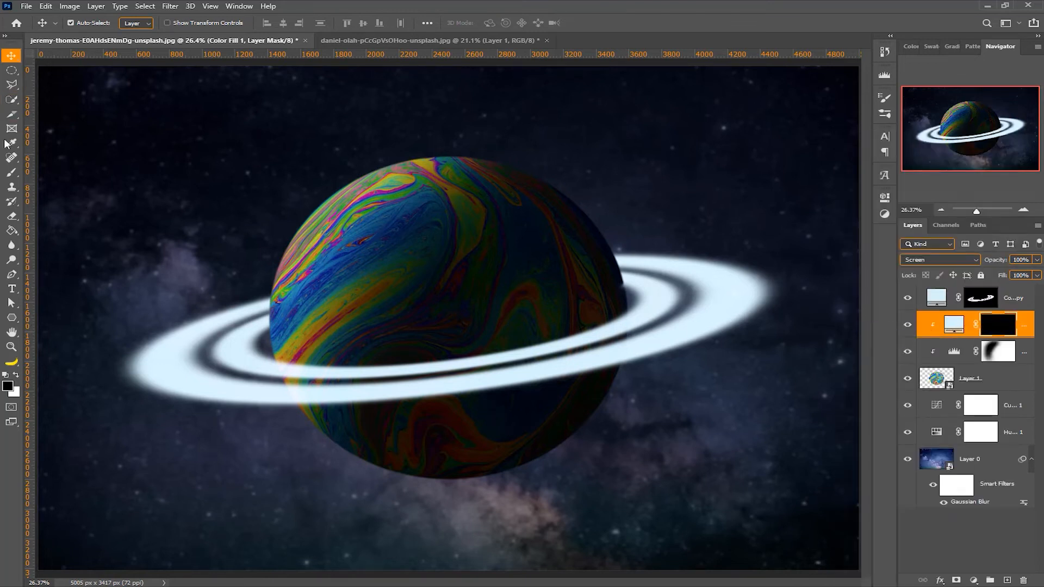
Paint a soft white glow along the rings across the planet on the clipped fill's mask with a 694 px Soft Round brush
click(12, 173)
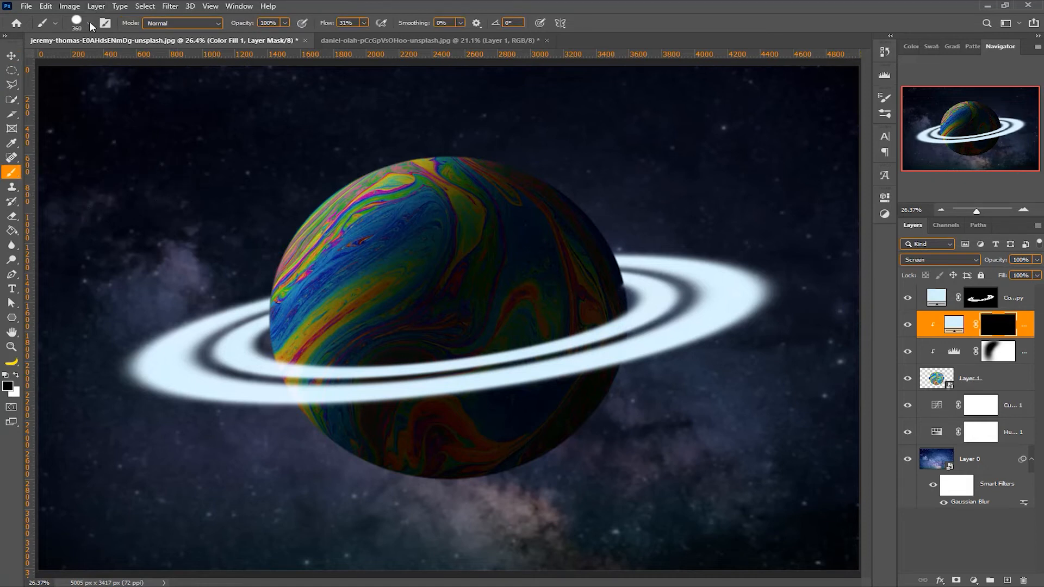
click(91, 23)
click(74, 156)
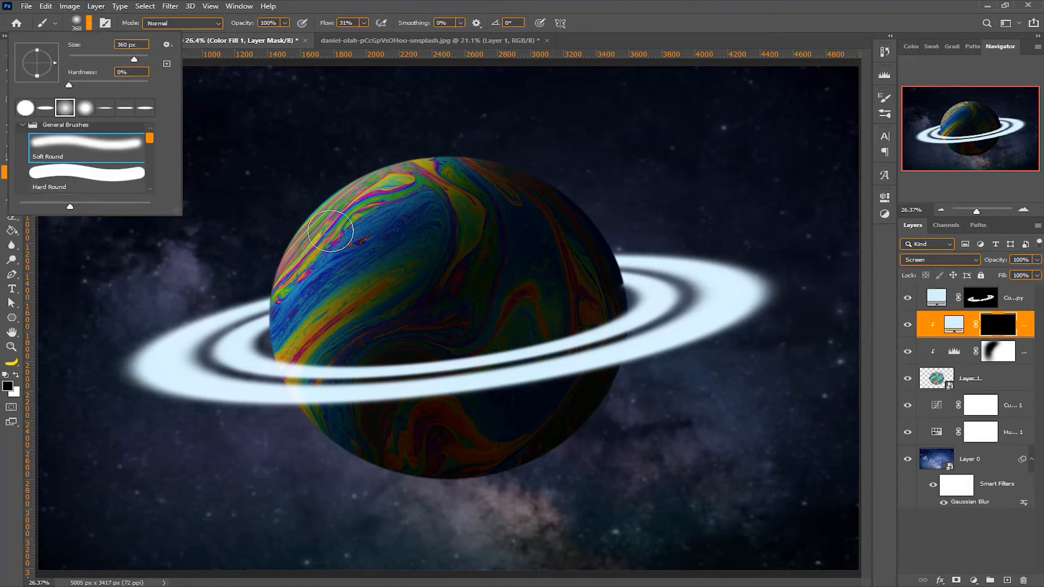
drag(283, 290, 304, 298)
drag(314, 382, 362, 384)
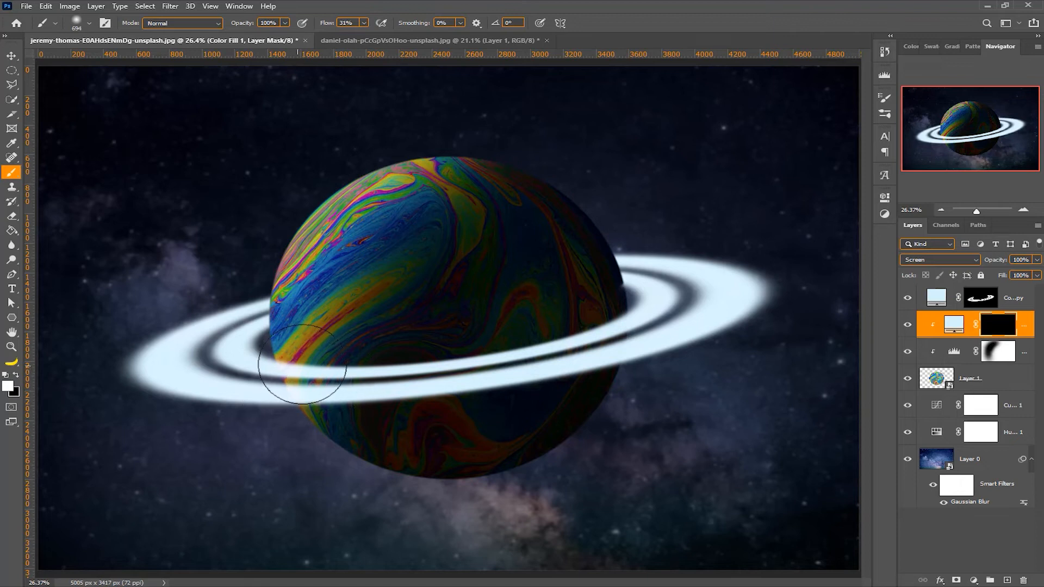
mouse_move(298, 356)
mouse_down()
mouse_move(350, 373)
mouse_move(413, 367)
mouse_up()
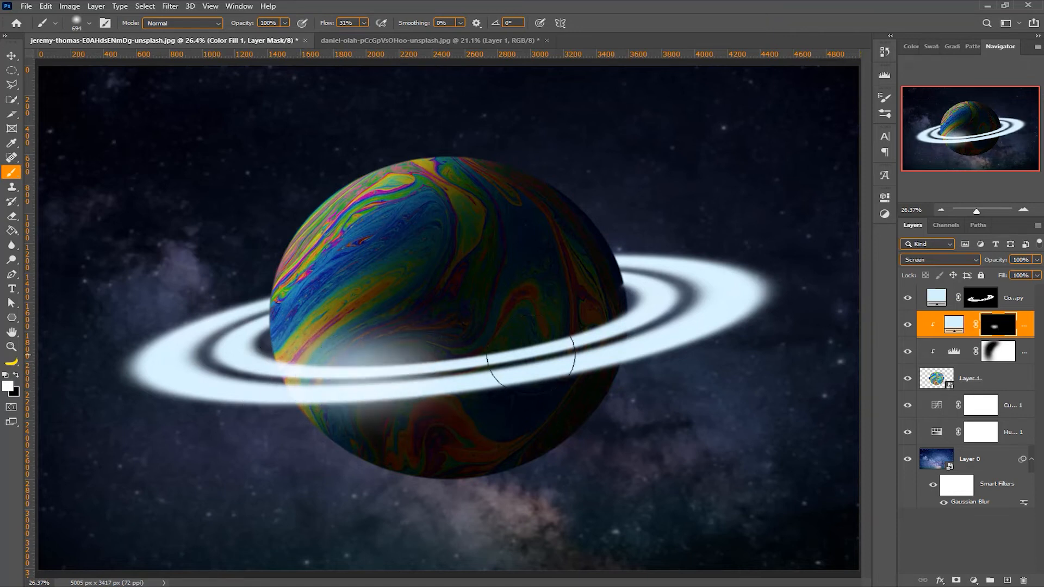
mouse_move(483, 369)
mouse_down()
mouse_move(608, 343)
mouse_move(375, 368)
mouse_move(413, 374)
mouse_move(565, 345)
mouse_move(656, 278)
mouse_move(651, 303)
mouse_up()
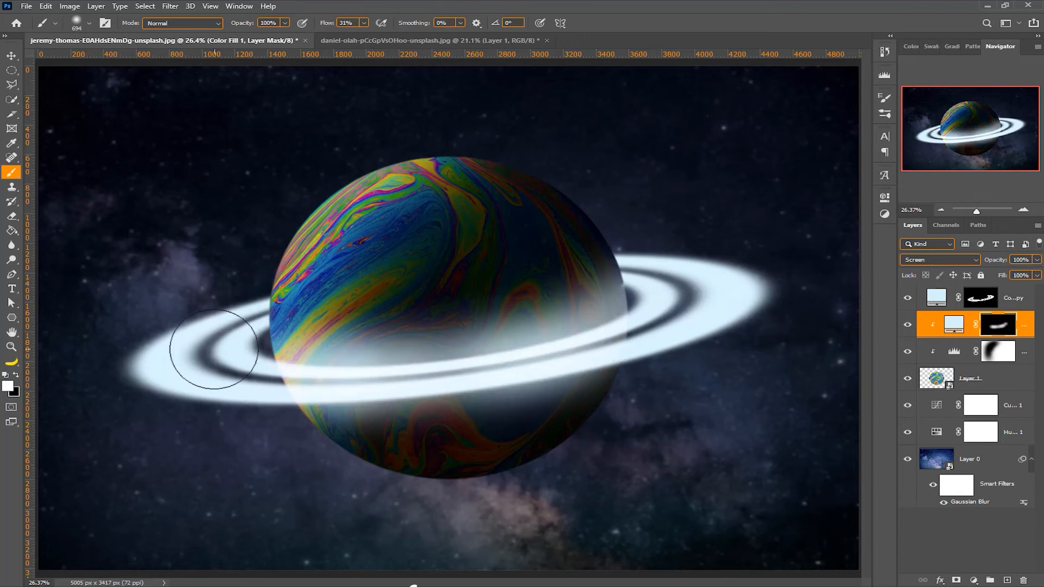
Lower the clipped glow layer's opacity to 24%
click(1037, 260)
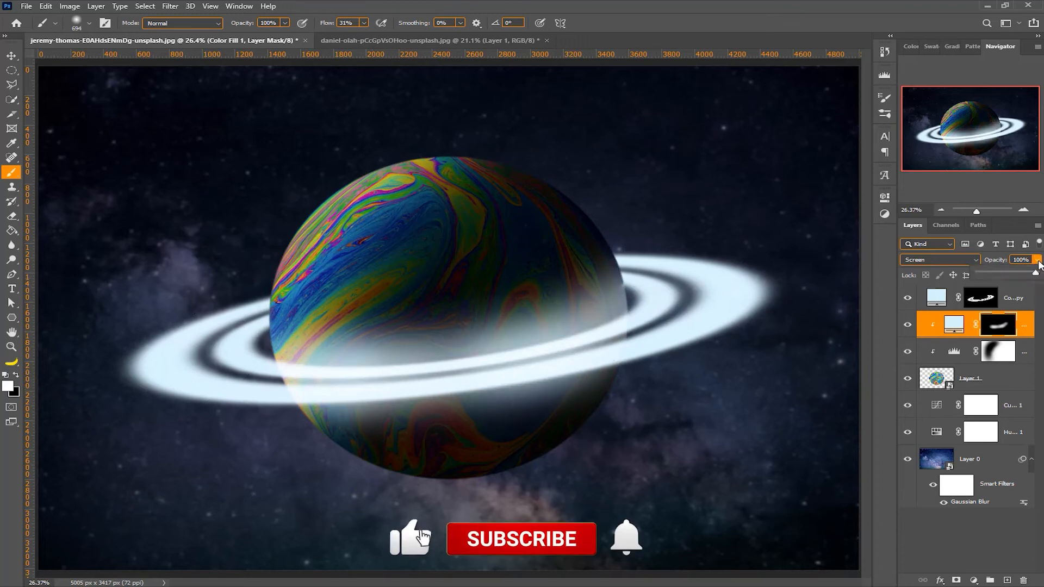
drag(1034, 275, 992, 271)
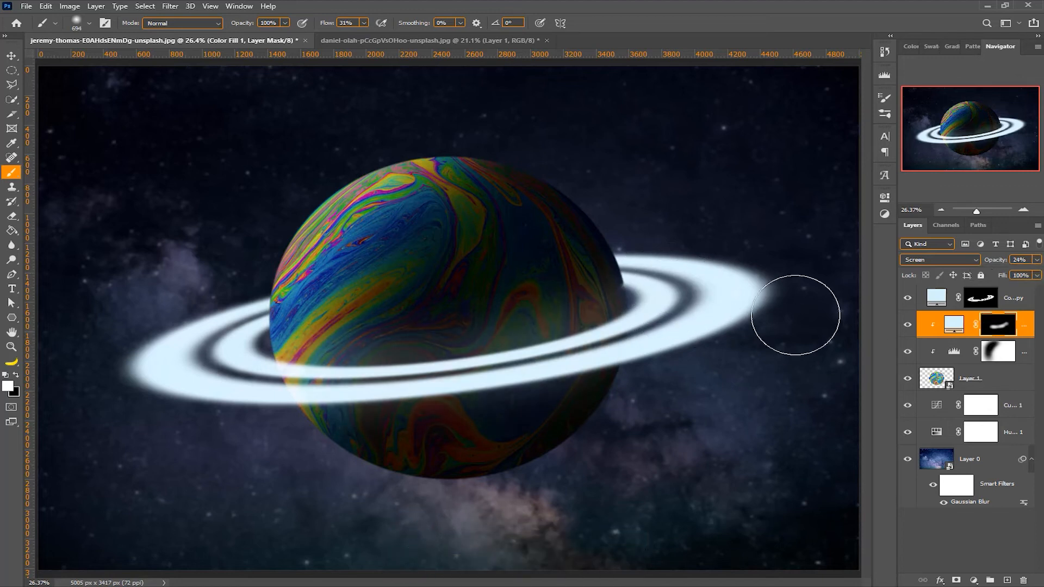
scroll(448, 319, down, 2)
scroll(356, 370, up, 1)
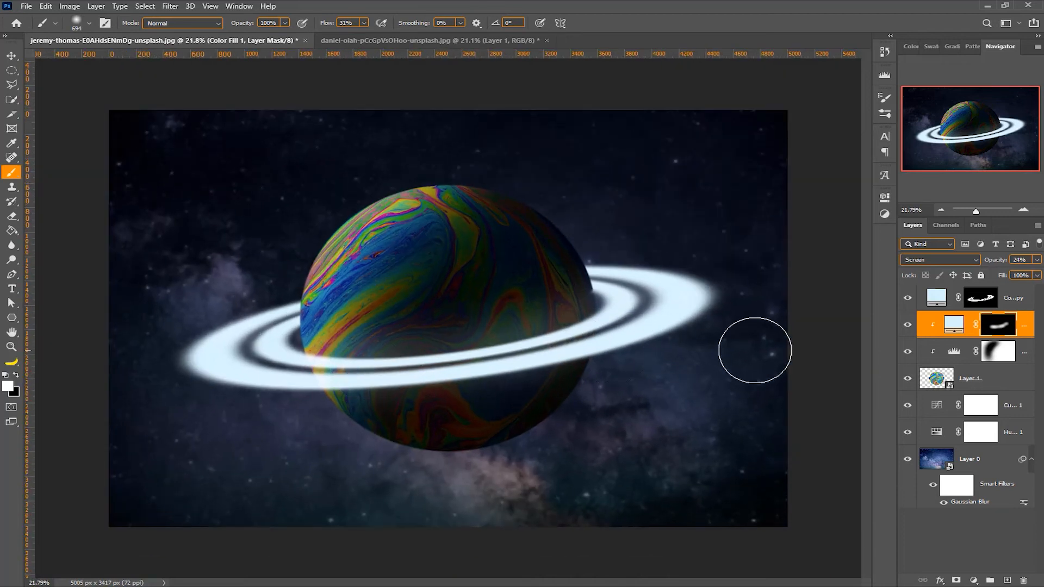
Clean up the ring mask along the planet's shaded edge with a 283 px soft black brush inside the planet selection, and deselect
ctrl+click(938, 379)
click(979, 299)
scroll(540, 268, up, 5)
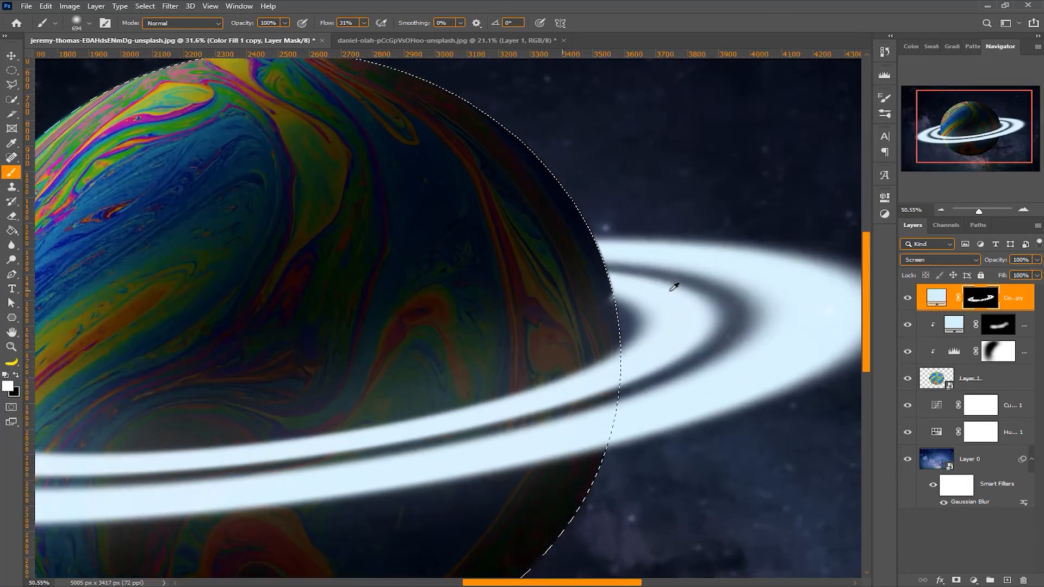
scroll(671, 290, up, 5)
drag(588, 295, 461, 292)
drag(485, 291, 481, 291)
key(x)
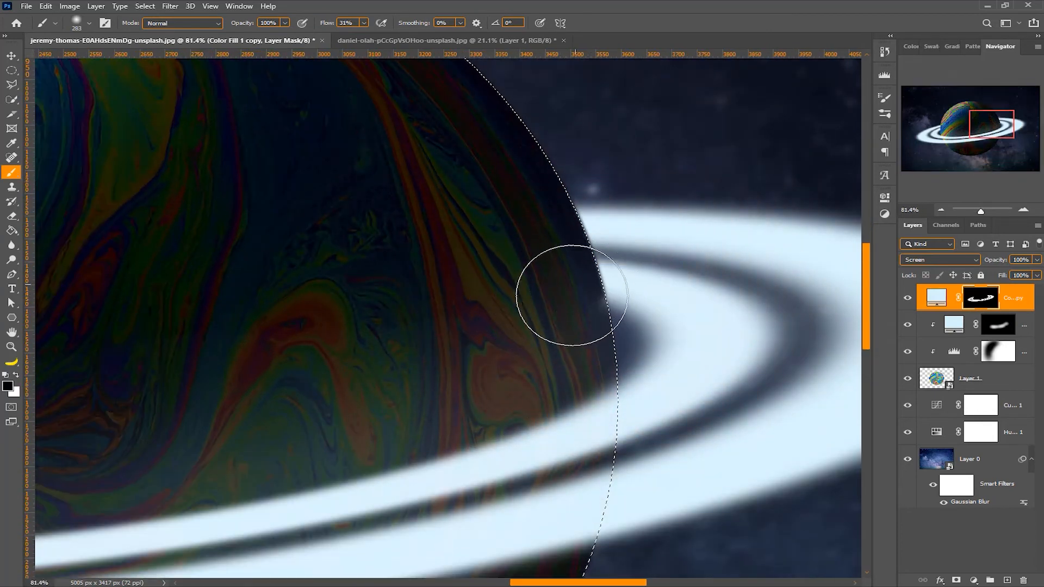
scroll(436, 294, down, 4)
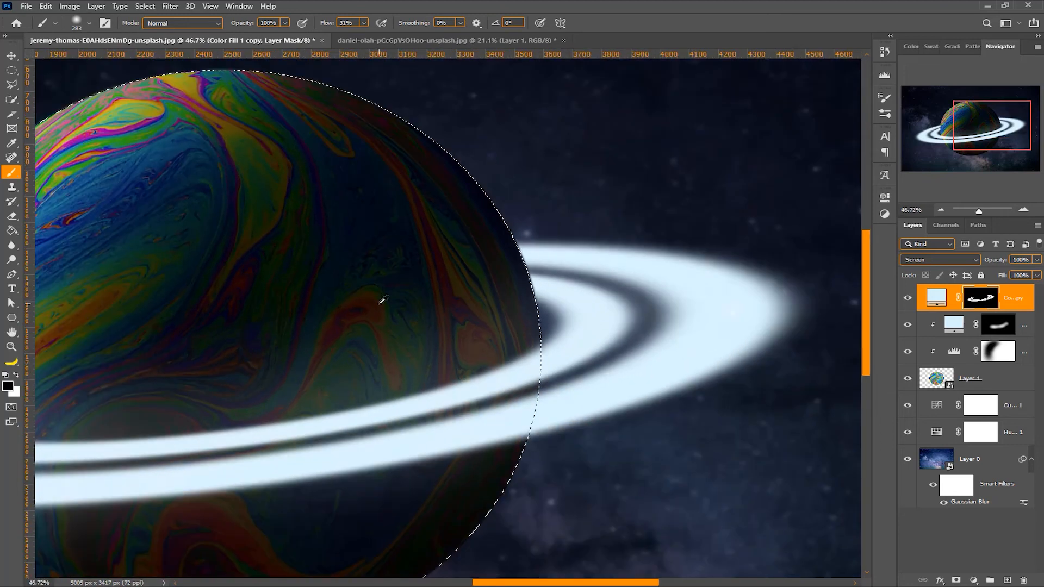
scroll(383, 299, down, 5)
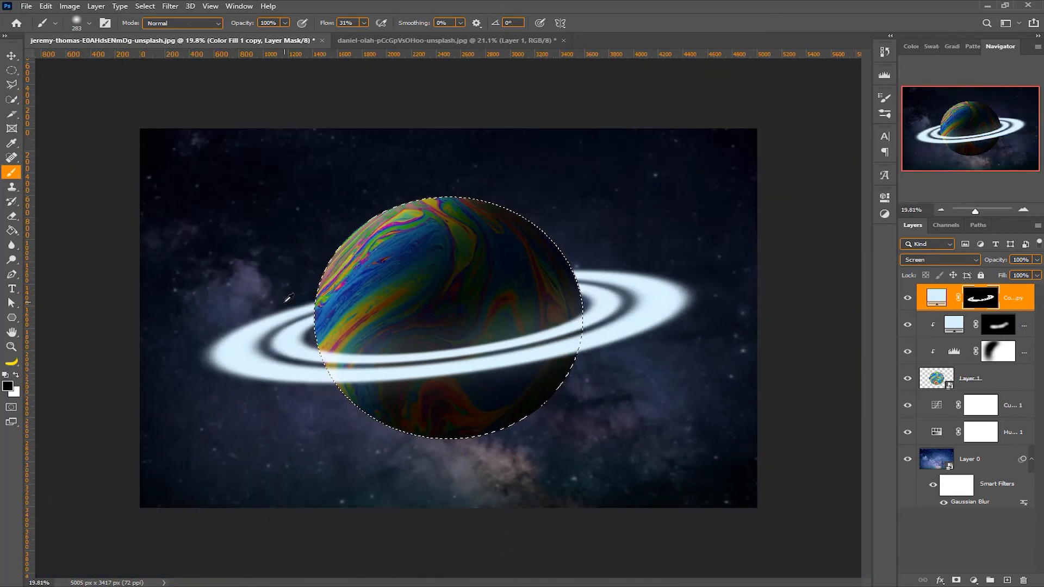
scroll(289, 299, up, 2)
key(ctrl+d)
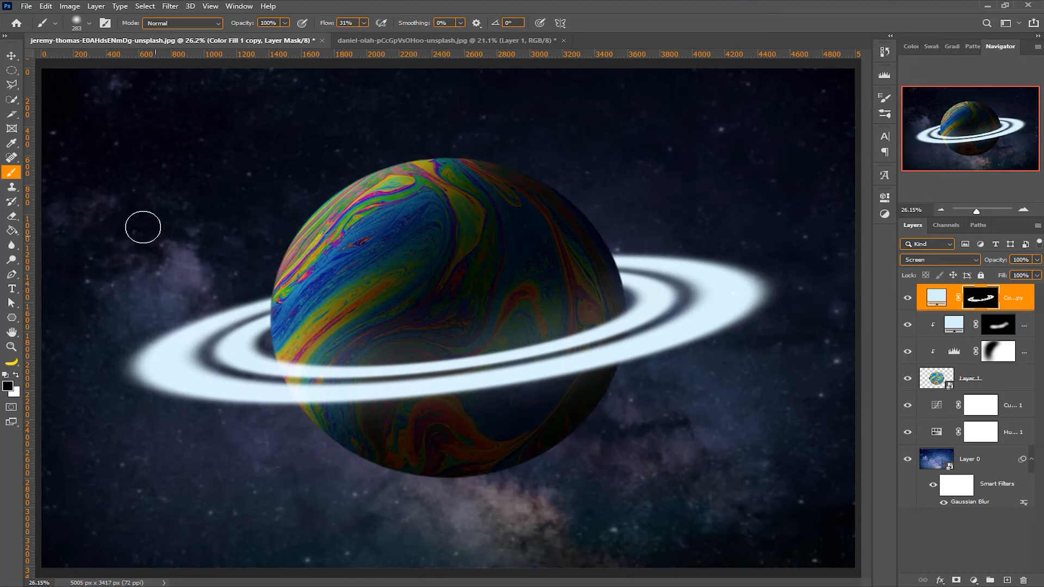
click(11, 56)
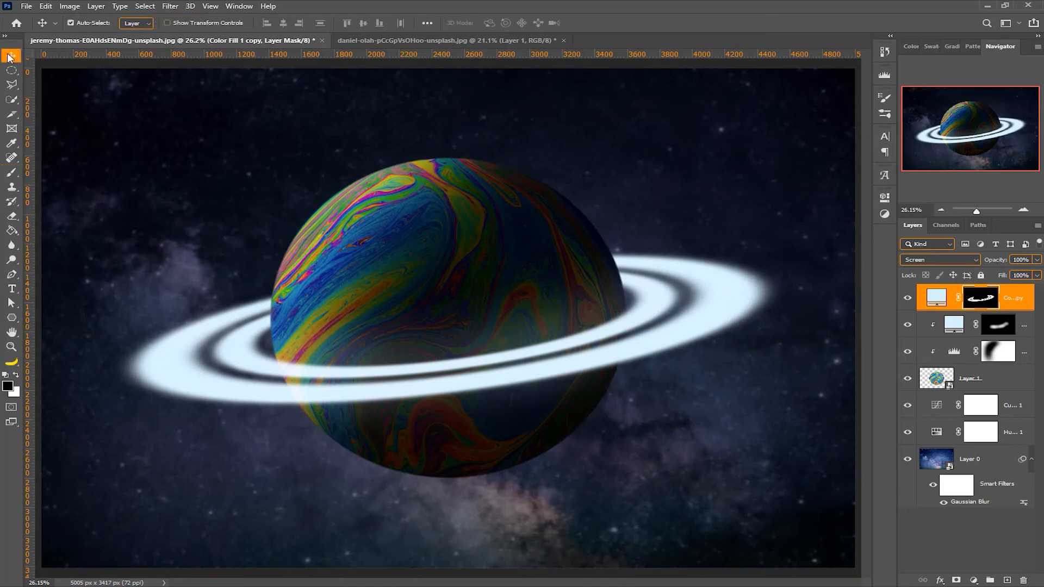
Add an Outer Glow effect in Linear Dodge (Add) mode to the planet on Layer 1
click(1016, 383)
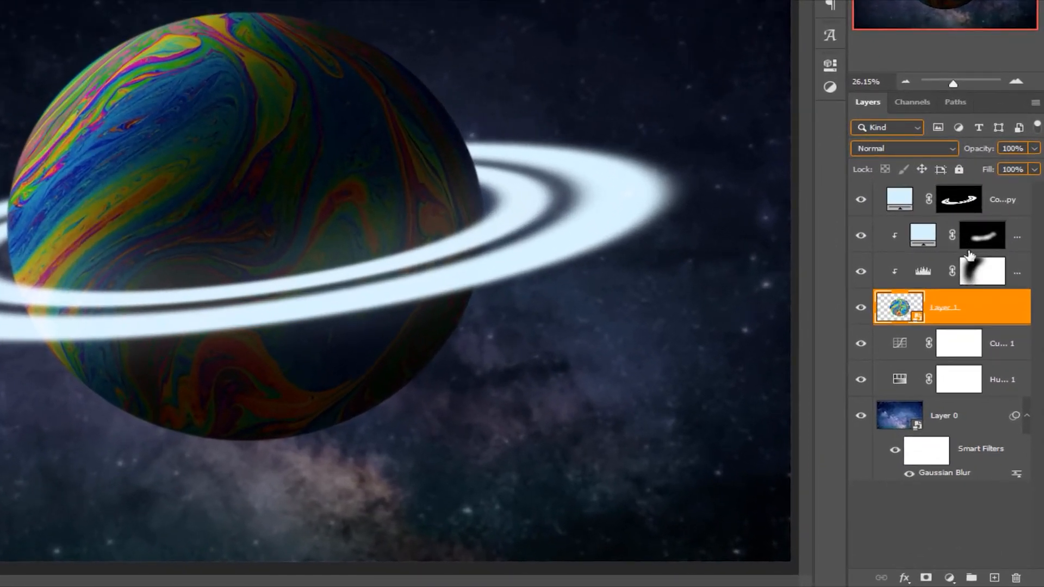
right_click(998, 317)
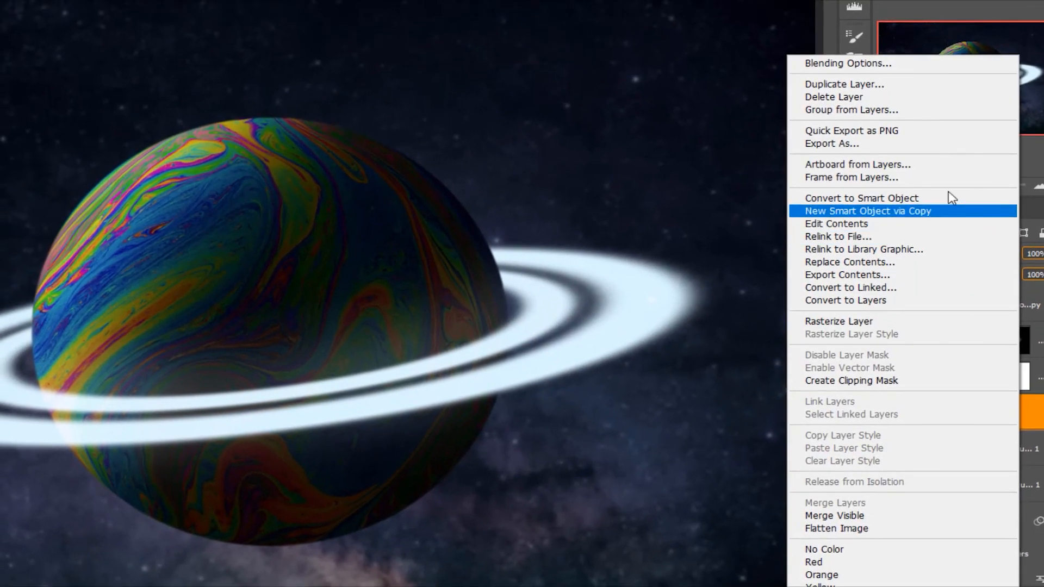
click(853, 63)
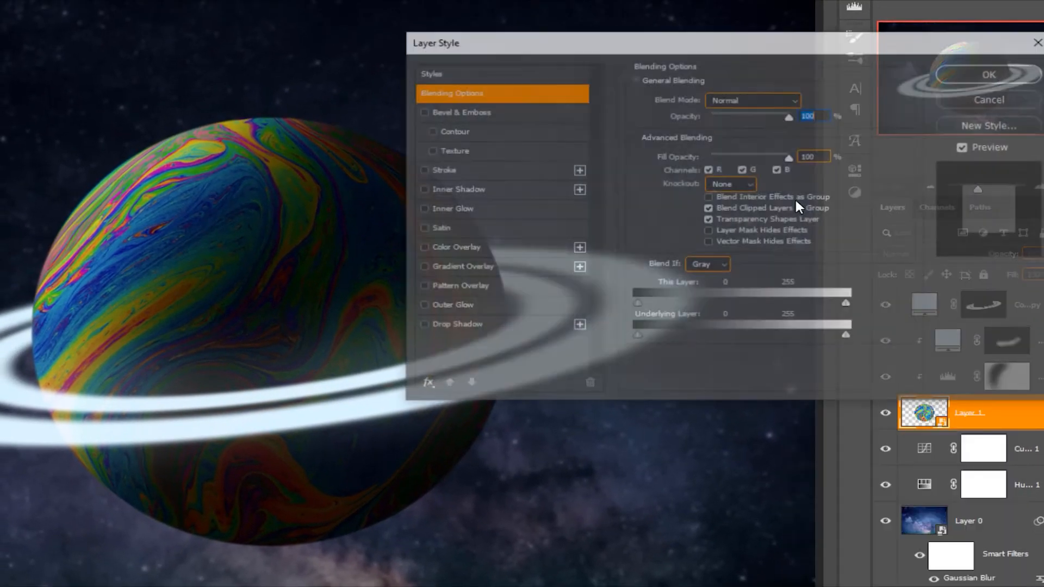
click(436, 308)
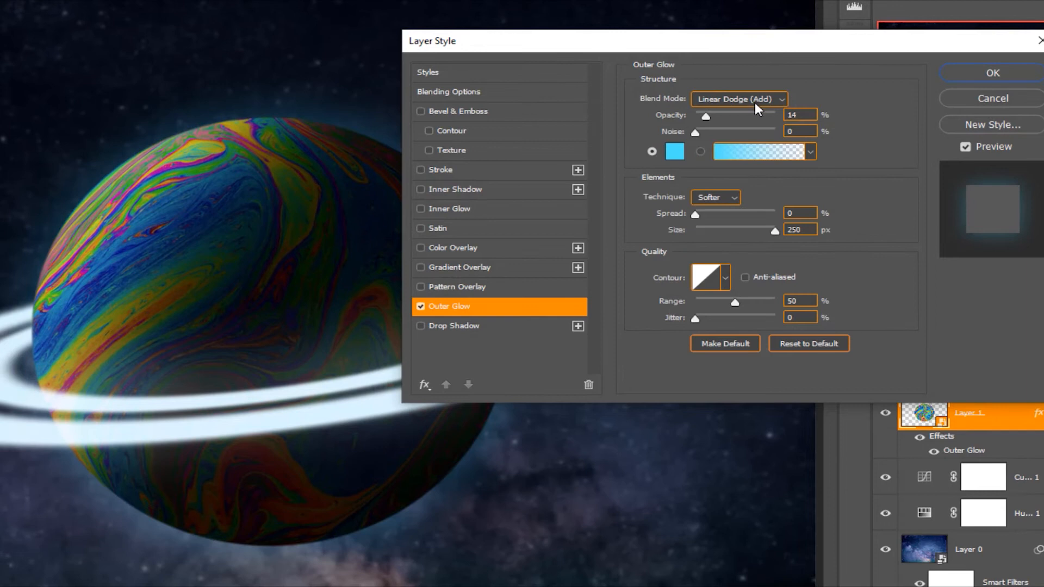
click(711, 100)
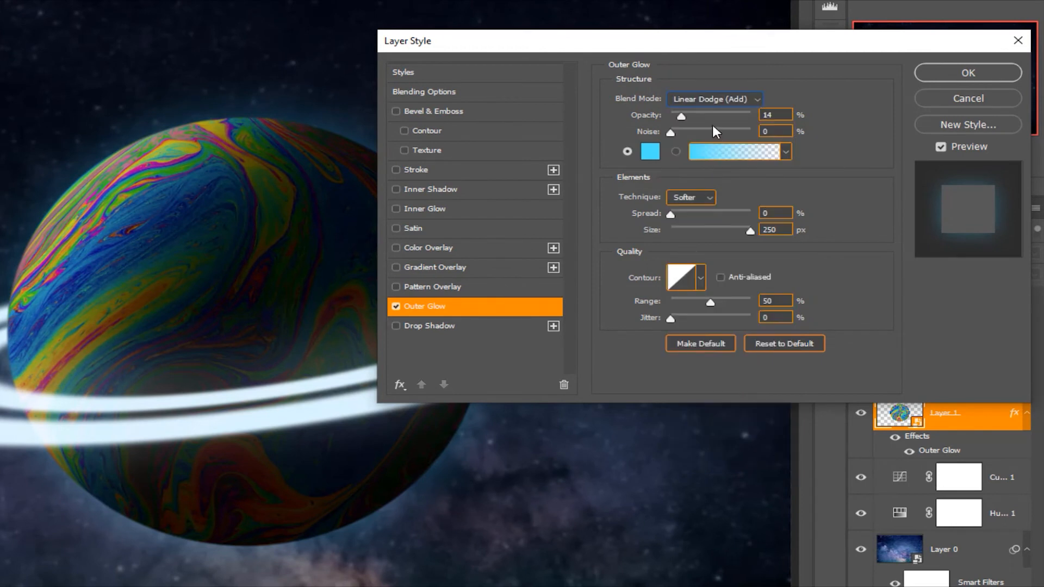
Apply the planet's Outer Glow at 18% opacity and 250 px size in cyan 1edfff, and compare the image with and without it
mouse_move(683, 114)
mouse_down()
mouse_move(715, 115)
mouse_move(684, 118)
mouse_up()
click(687, 118)
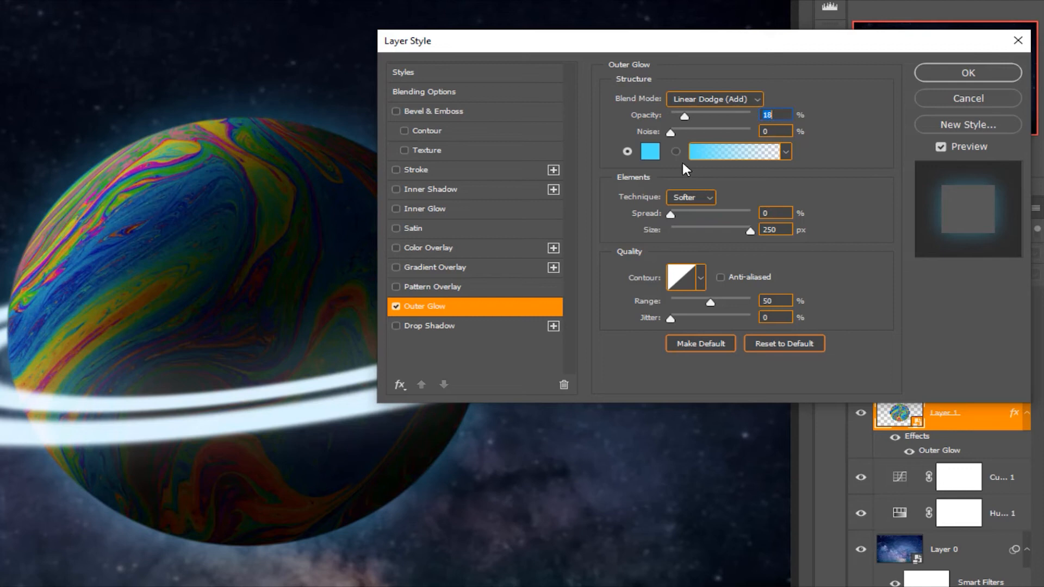
drag(743, 229, 835, 233)
click(657, 159)
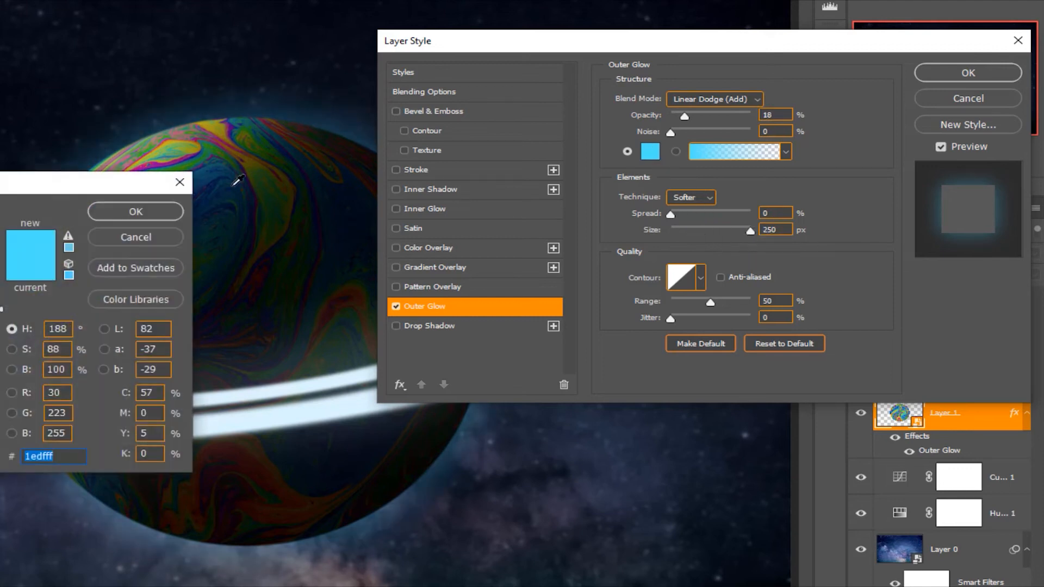
drag(129, 195, 785, 229)
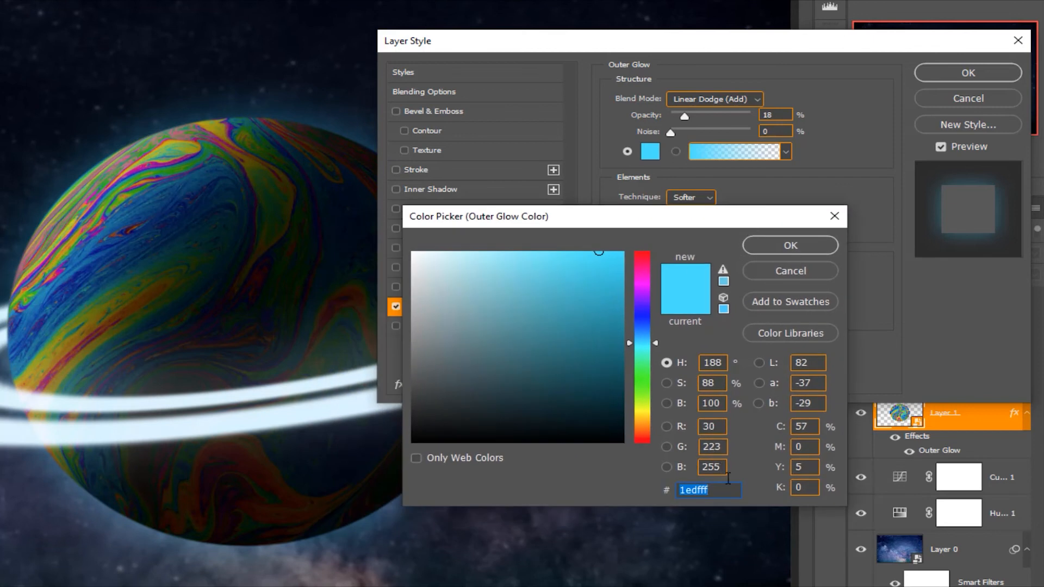
click(777, 247)
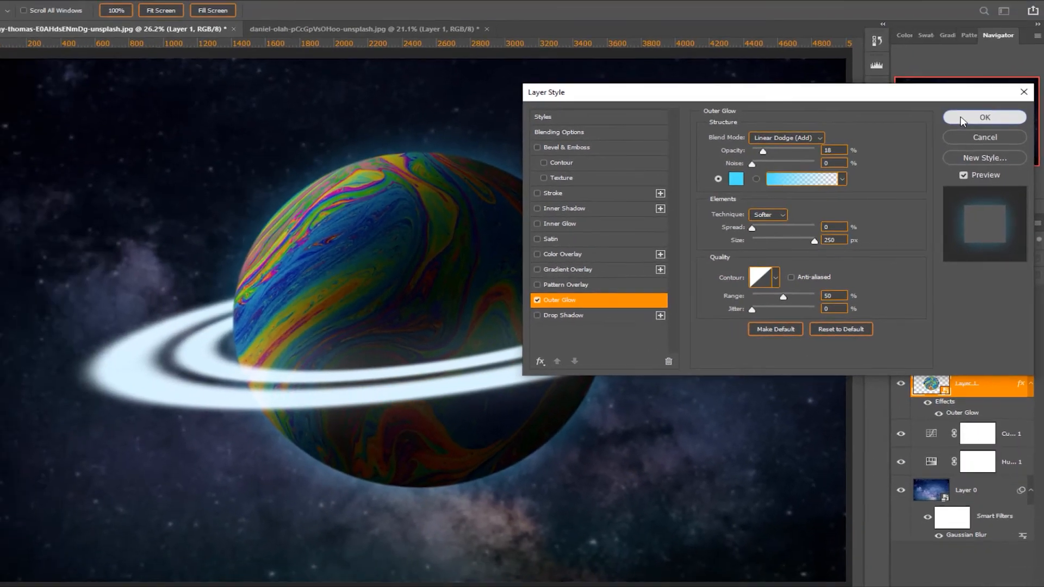
click(962, 119)
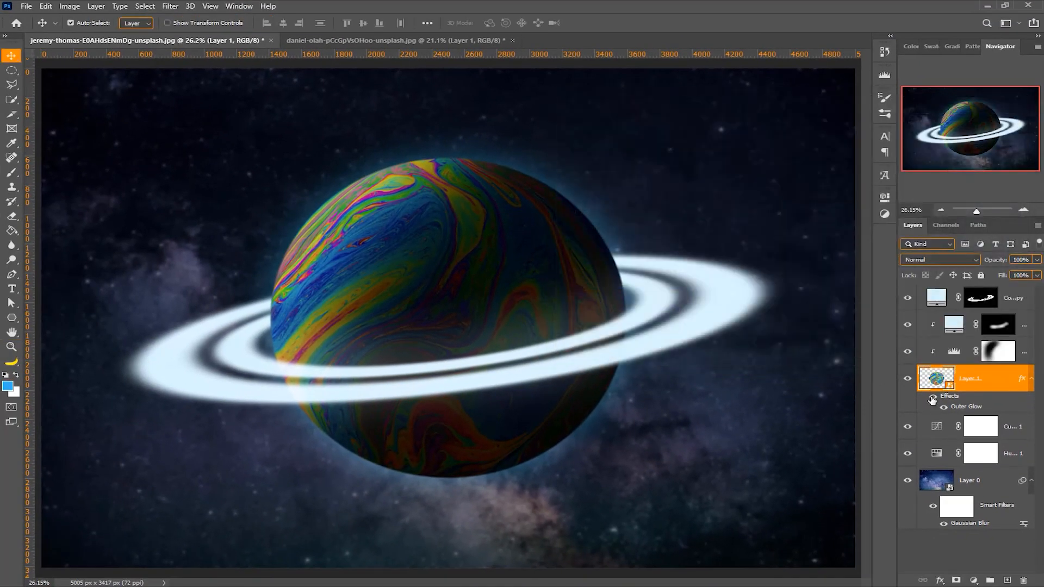
click(943, 407)
click(933, 400)
Add a Color Lookup adjustment layer above the ring layer with the Crisp_Warm.look 3D LUT, and lower its opacity to 25%
scroll(483, 372, down, 3)
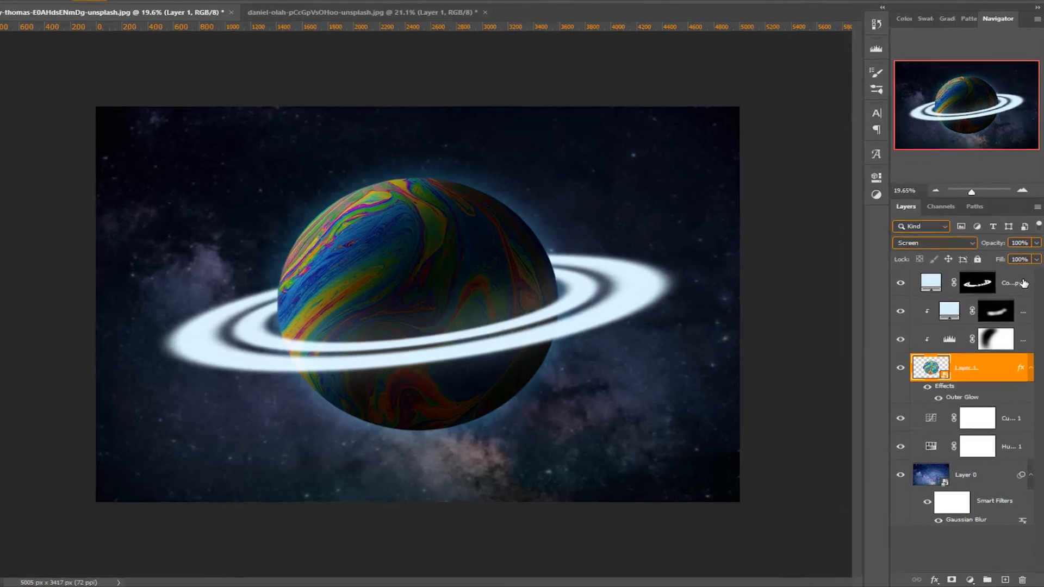
click(1026, 297)
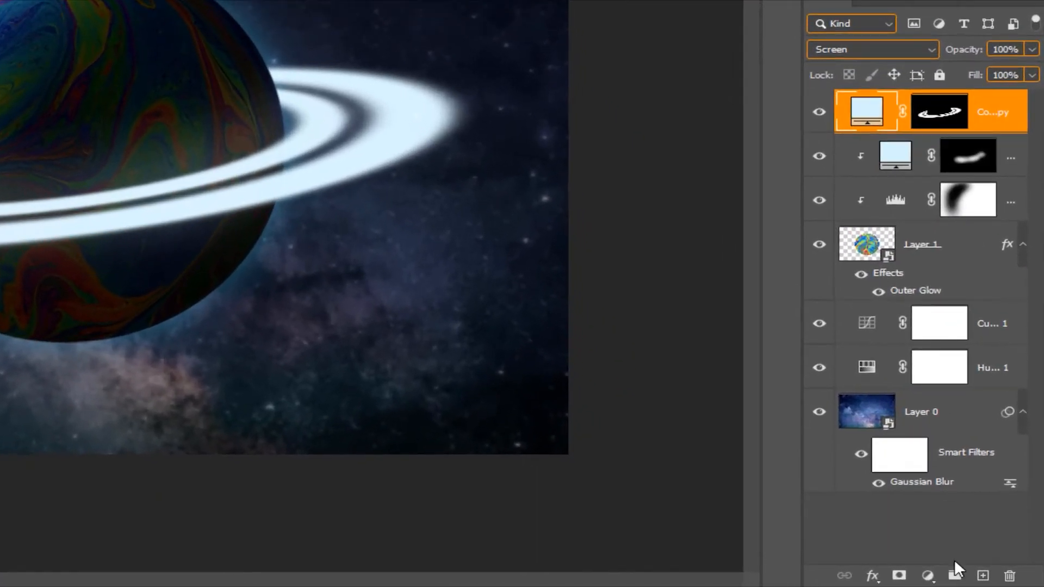
click(930, 576)
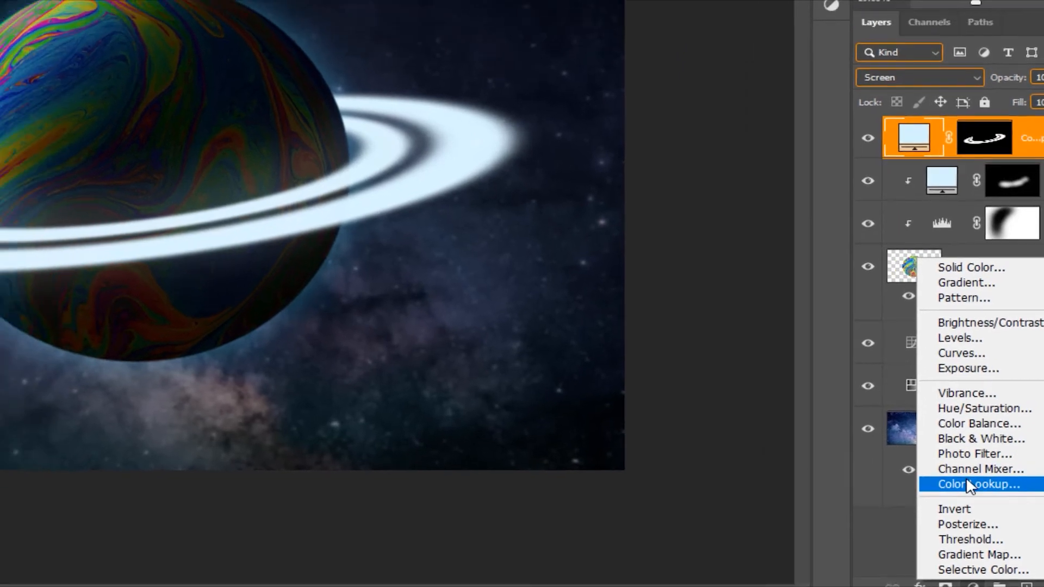
click(934, 469)
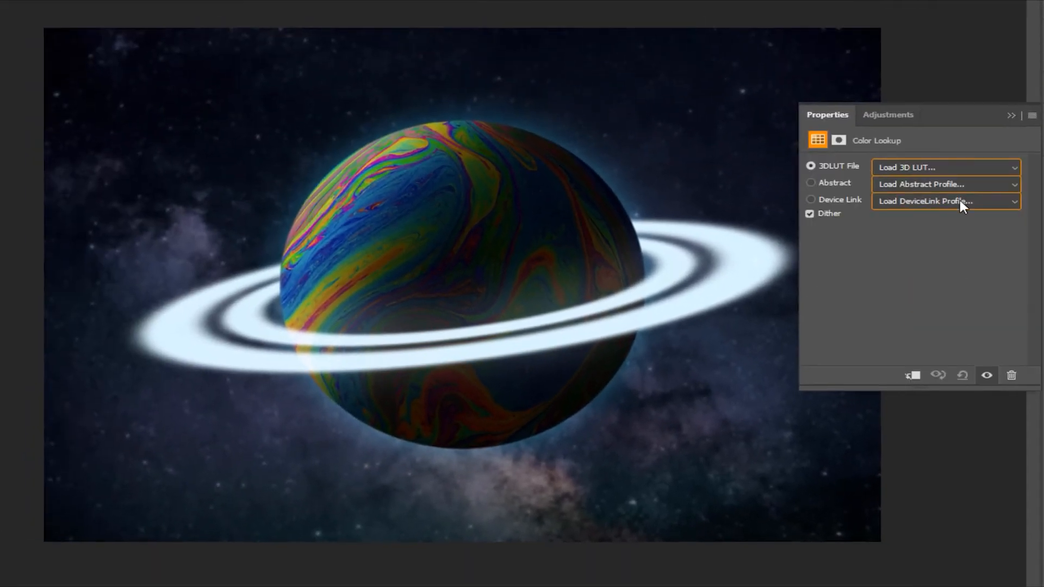
click(966, 170)
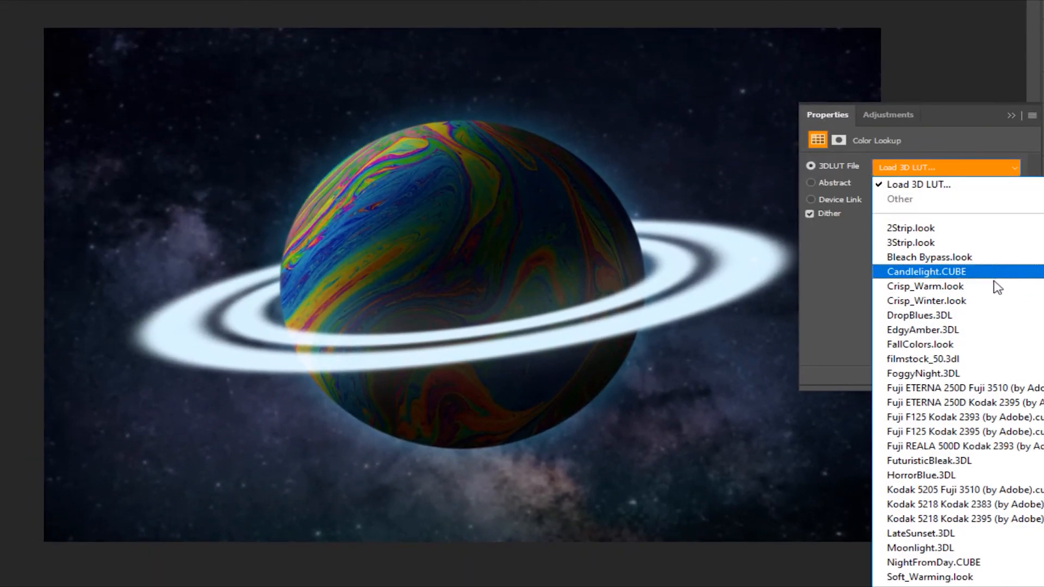
click(970, 297)
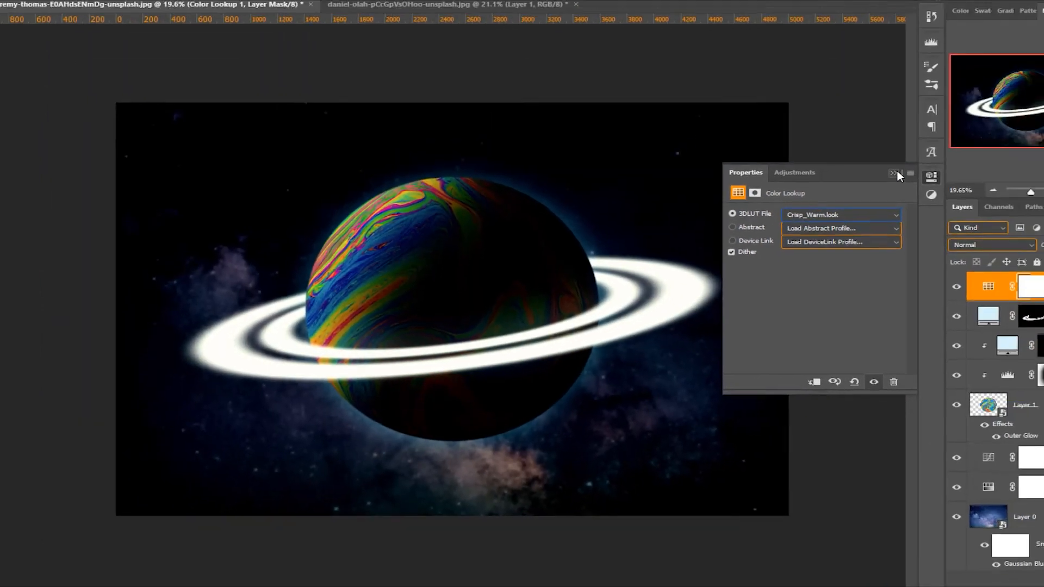
click(1012, 115)
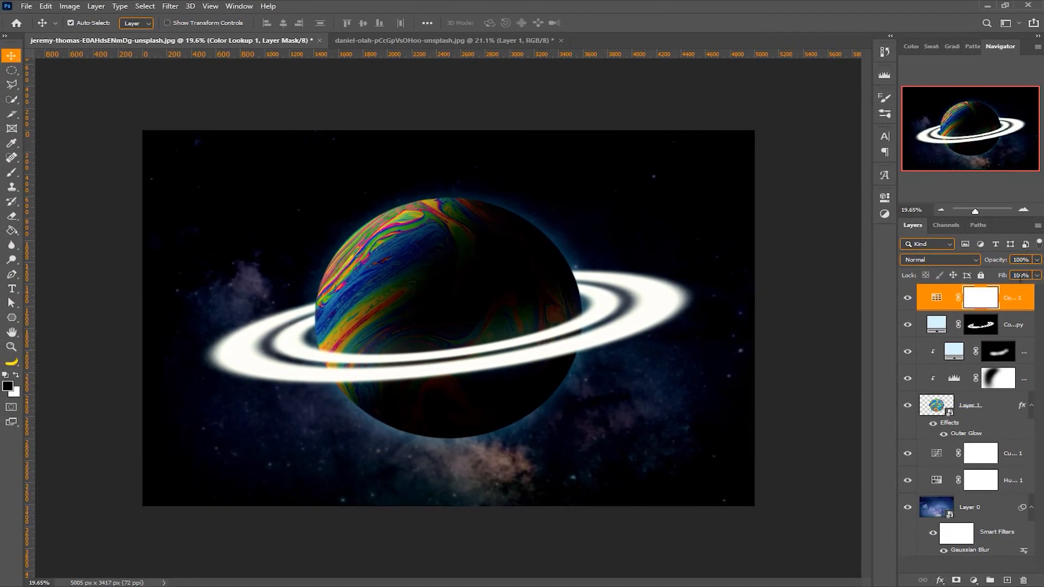
click(1039, 260)
drag(1027, 275, 995, 275)
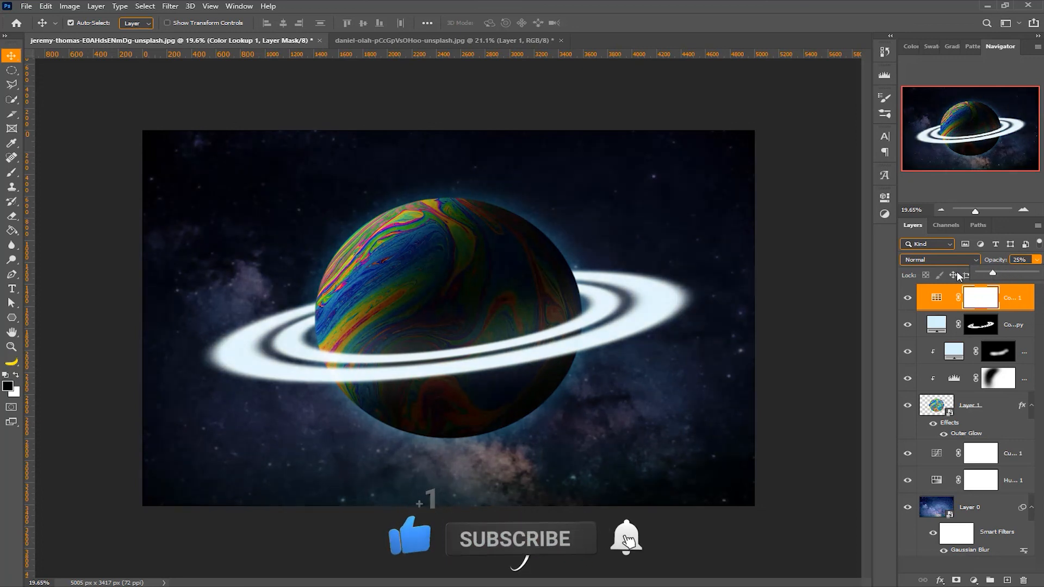